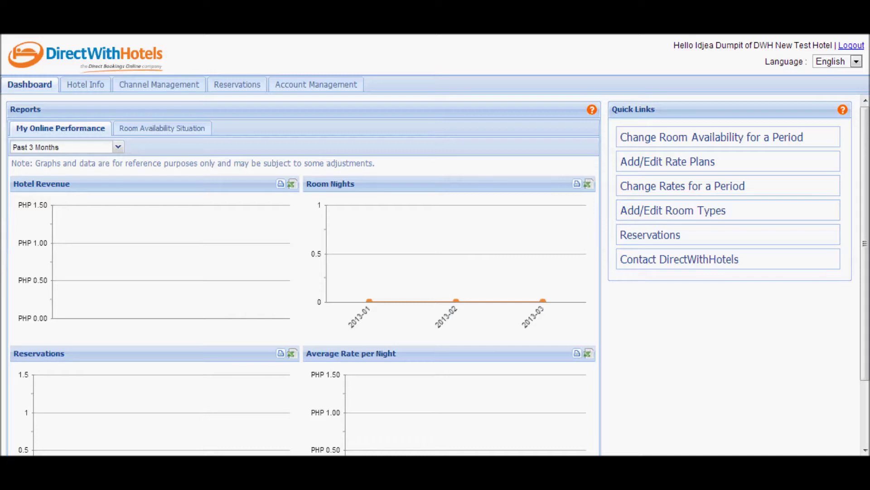
Open the Internet Daily Rates plan's online selling rates and display them starting from 03/15/2013
{"action": "left_click", "coordinate": [188, 87]}
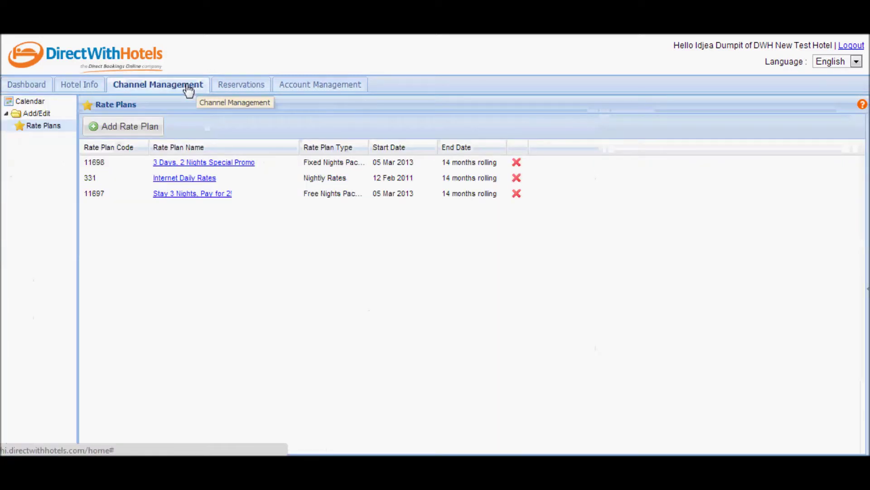
{"action": "left_click", "coordinate": [50, 130]}
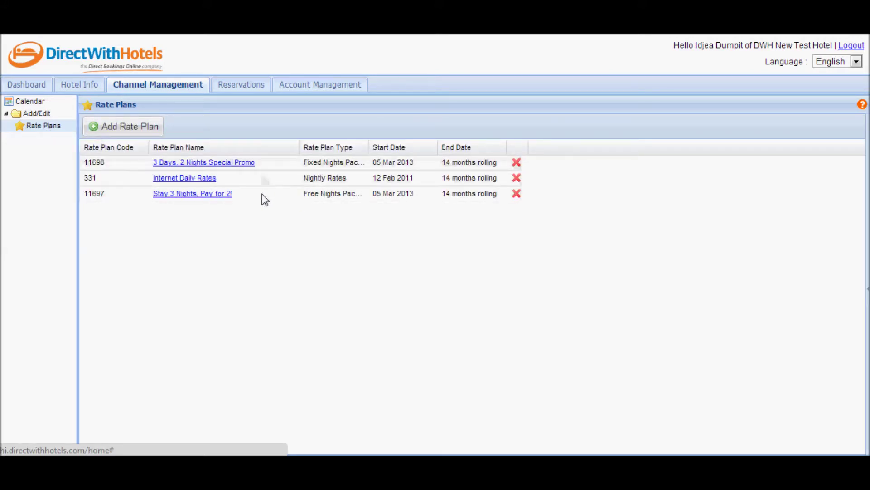
{"action": "left_click", "coordinate": [176, 182]}
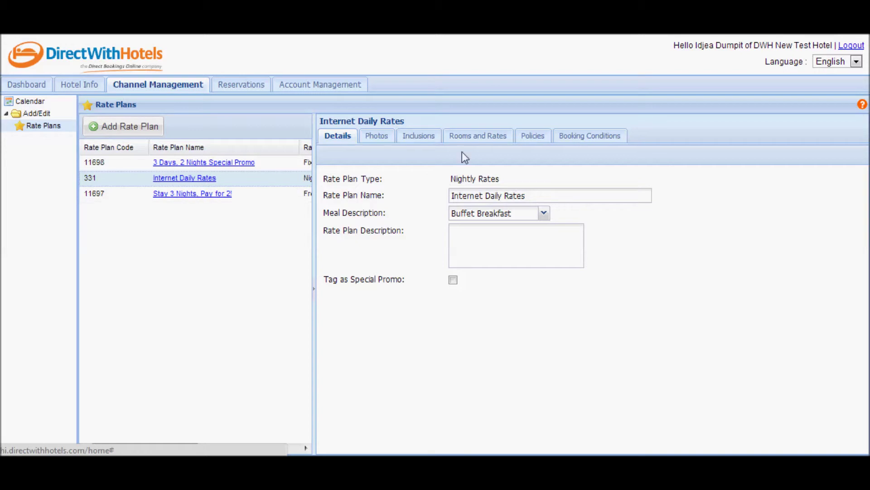
{"action": "left_click", "coordinate": [475, 141]}
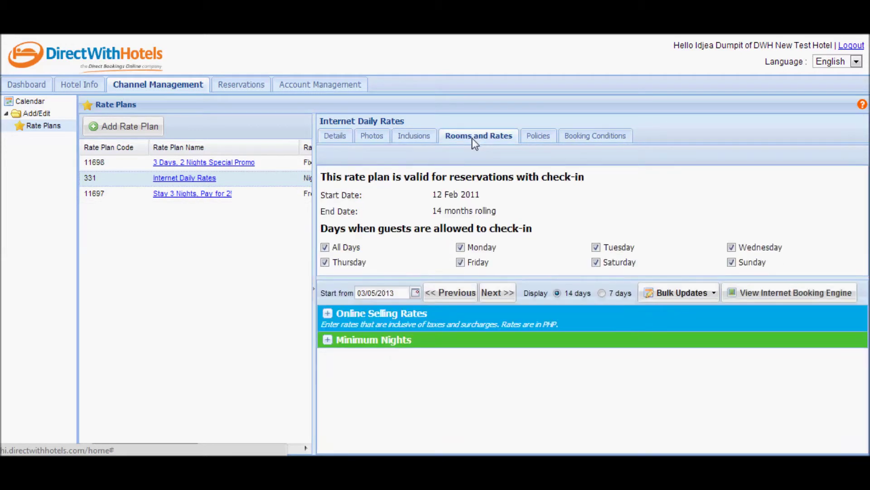
{"action": "left_click", "coordinate": [487, 323]}
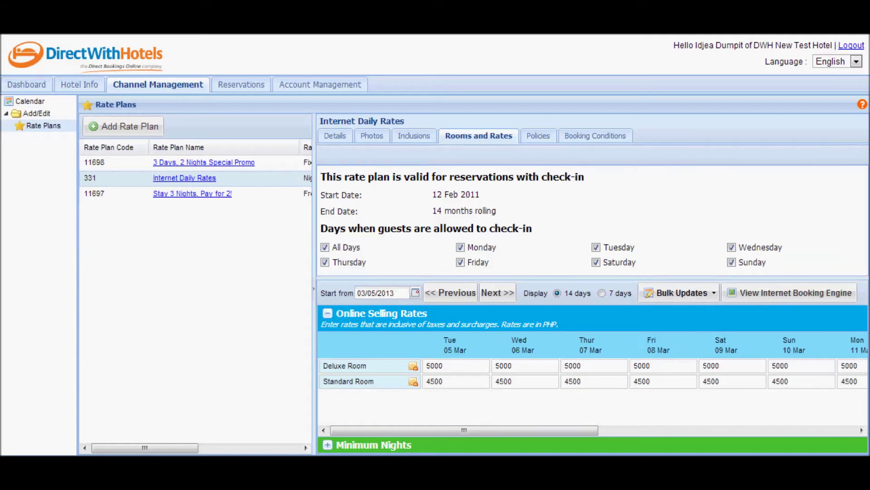
{"action": "left_click", "coordinate": [415, 292]}
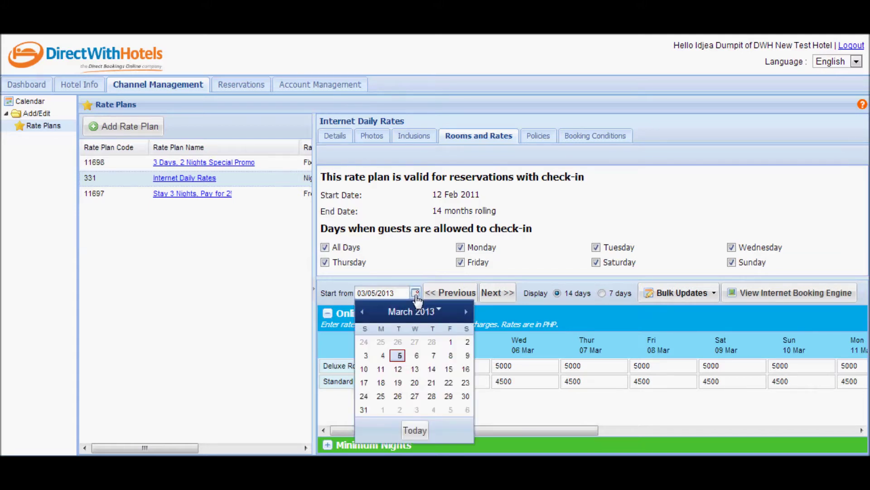
{"action": "left_click", "coordinate": [449, 370]}
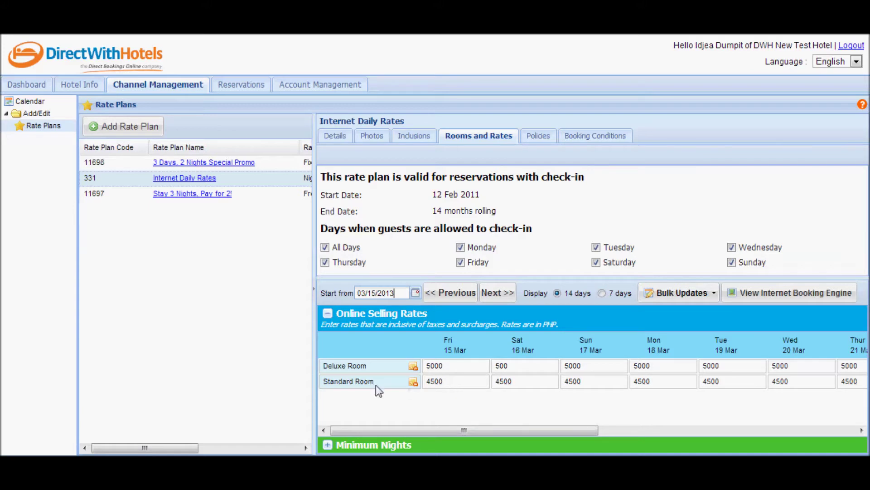
Set the 15 and 16 March selling rates to 5500 for the Deluxe Room and 5000 for the Standard Room
{"action": "left_click", "coordinate": [457, 367]}
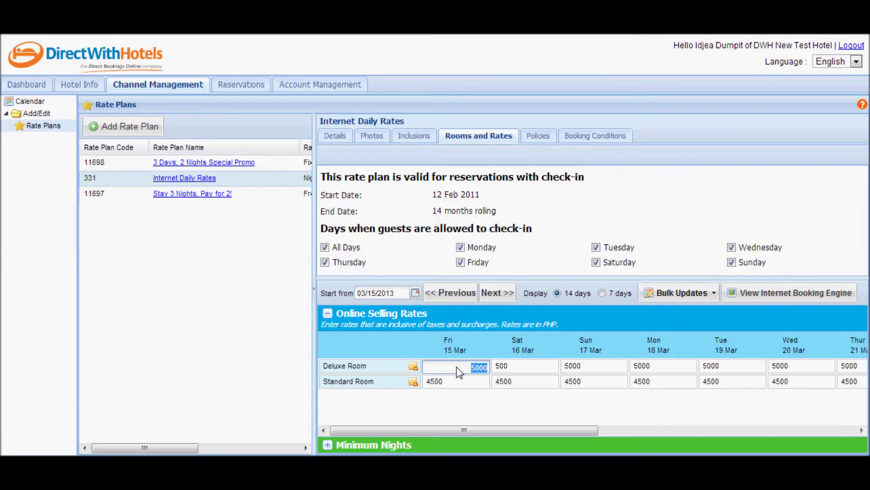
{"action": "type", "text": "5500"}
{"action": "left_click", "coordinate": [517, 369]}
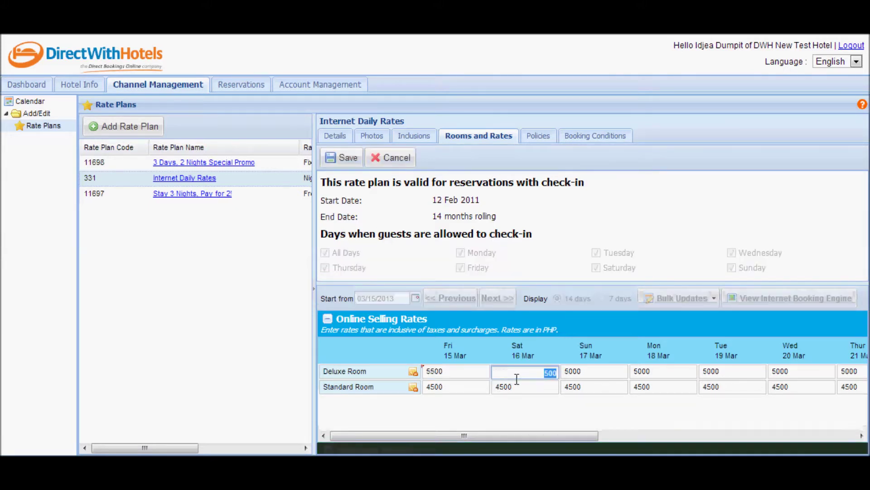
{"action": "type", "text": "5500"}
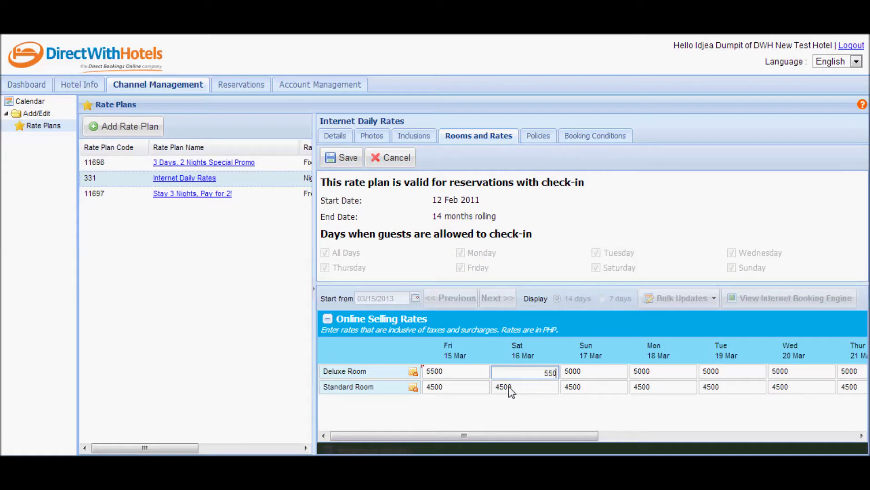
{"action": "left_click", "coordinate": [460, 387]}
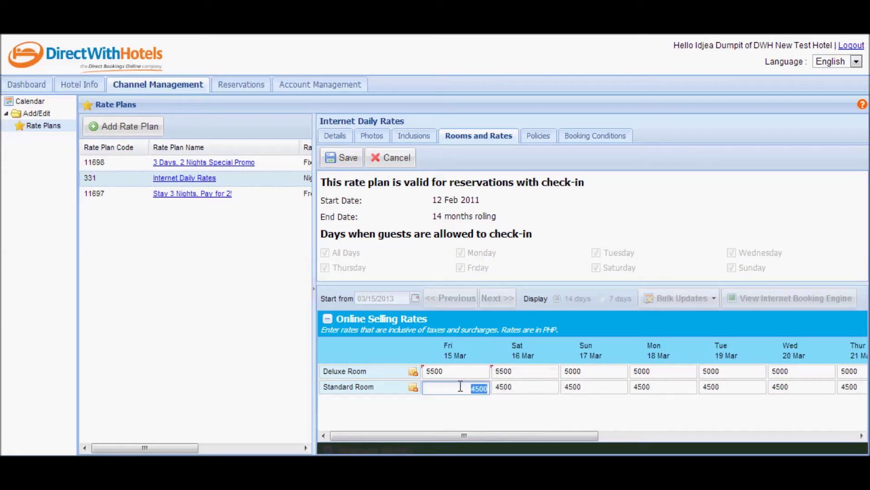
{"action": "type", "text": "5000"}
{"action": "key", "text": "Tab"}
{"action": "type", "text": "5000"}
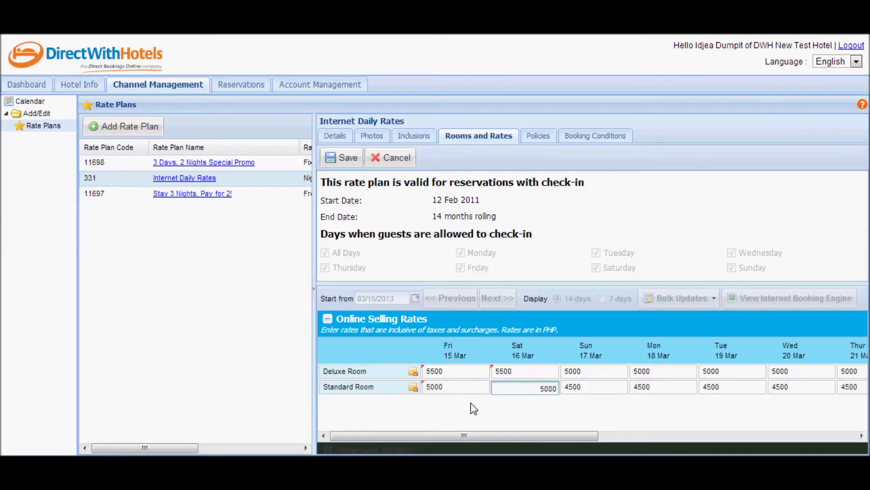
{"action": "left_click", "coordinate": [482, 414]}
Set the 22 and 23 March selling rates to 5500 for the Deluxe Room and 5000 for the Standard Room
{"action": "mouse_move", "coordinate": [512, 439]}
{"action": "left_mouse_down"}
{"action": "mouse_move", "coordinate": [686, 437]}
{"action": "mouse_move", "coordinate": [787, 451]}
{"action": "left_mouse_up"}
{"action": "left_click", "coordinate": [421, 369]}
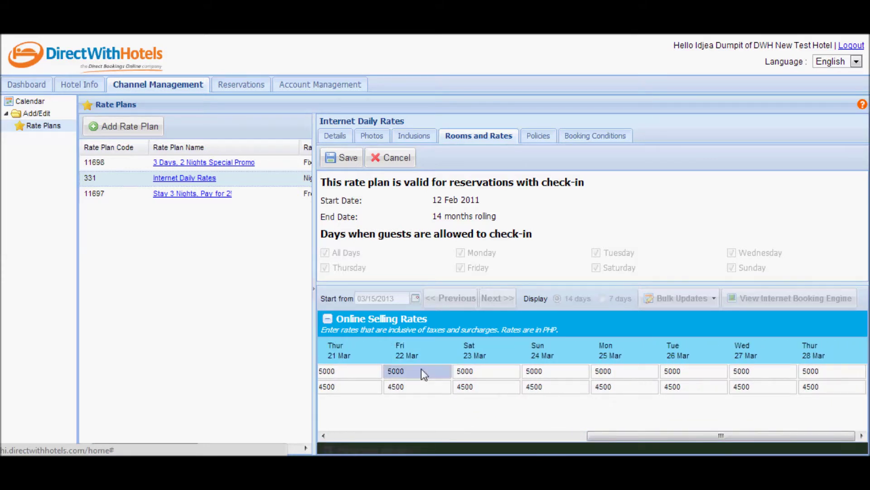
{"action": "type", "text": "5500"}
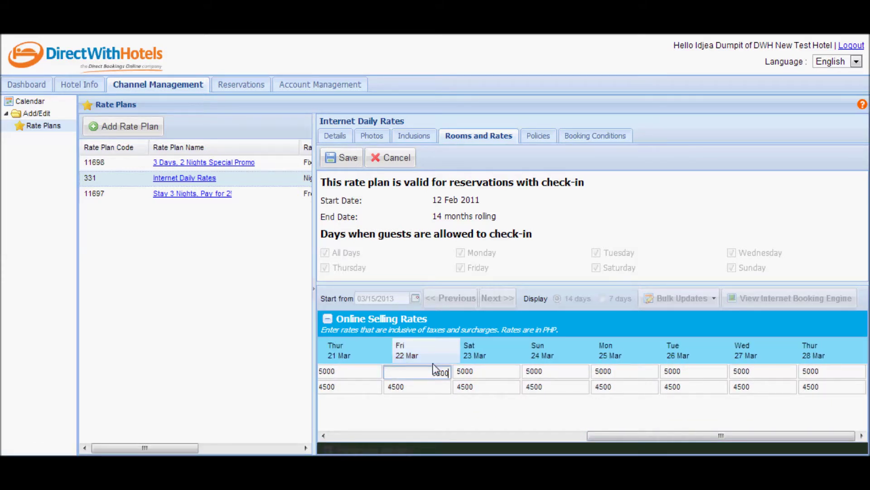
{"action": "key", "text": "Tab"}
{"action": "type", "text": "5500"}
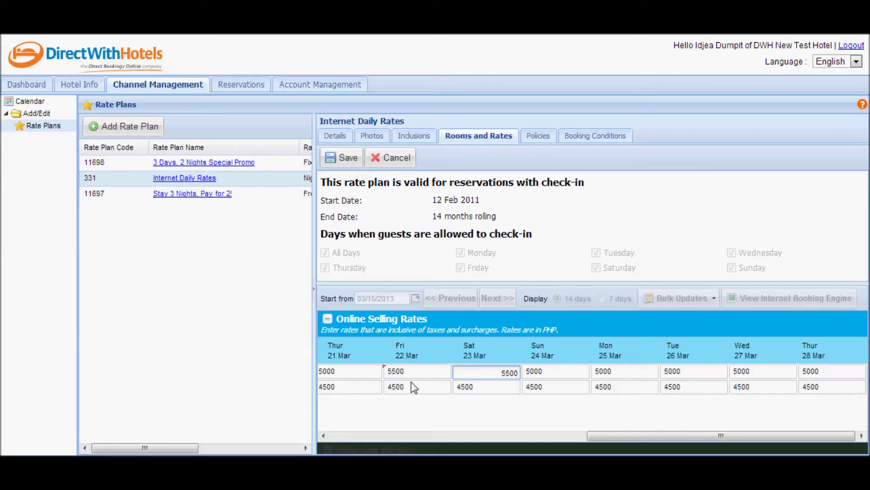
{"action": "left_click", "coordinate": [412, 386]}
{"action": "type", "text": "5000"}
{"action": "key", "text": "Tab"}
{"action": "type", "text": "5000"}
{"action": "left_click", "coordinate": [463, 422]}
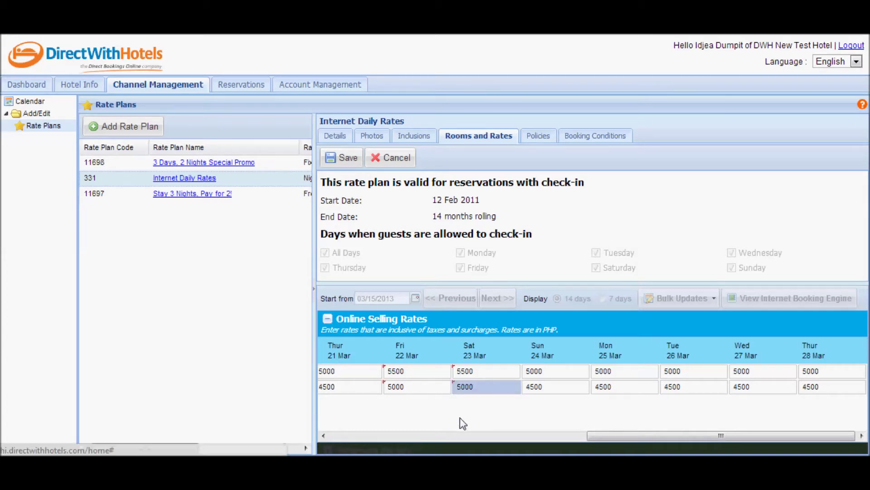
Save the edited March rates and confirm that they are inclusive of taxes and surcharges
{"action": "left_click_drag", "start_coordinate": [618, 437], "coordinate": [411, 451]}
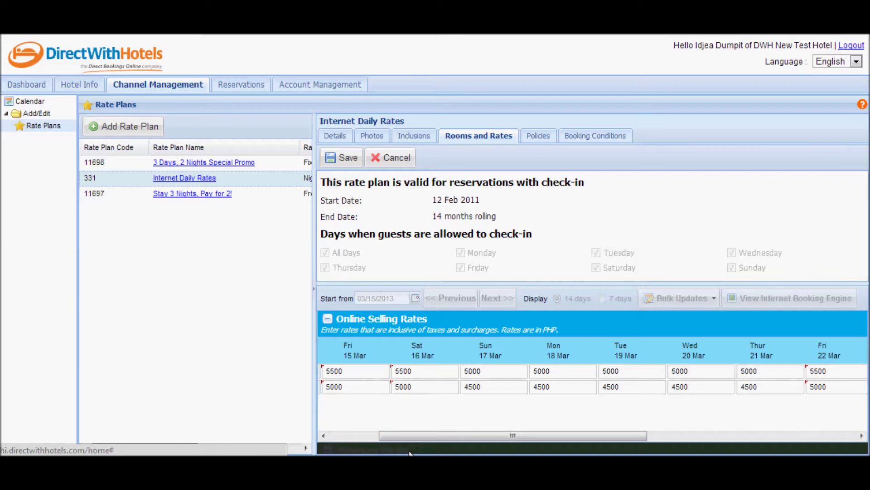
{"action": "left_click", "coordinate": [416, 138]}
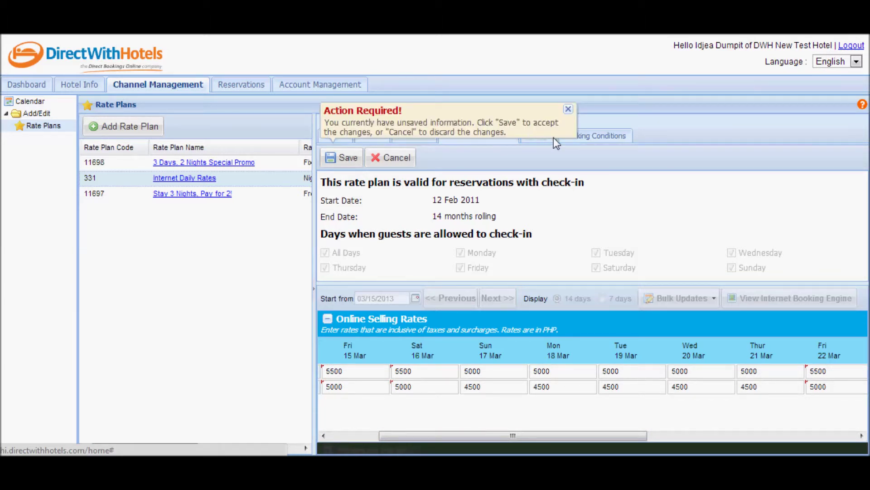
{"action": "left_click", "coordinate": [347, 160]}
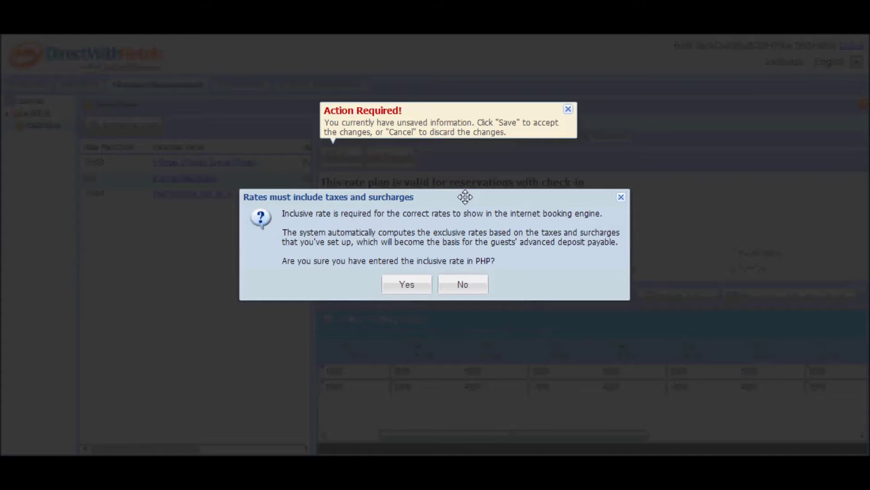
{"action": "left_click", "coordinate": [401, 285]}
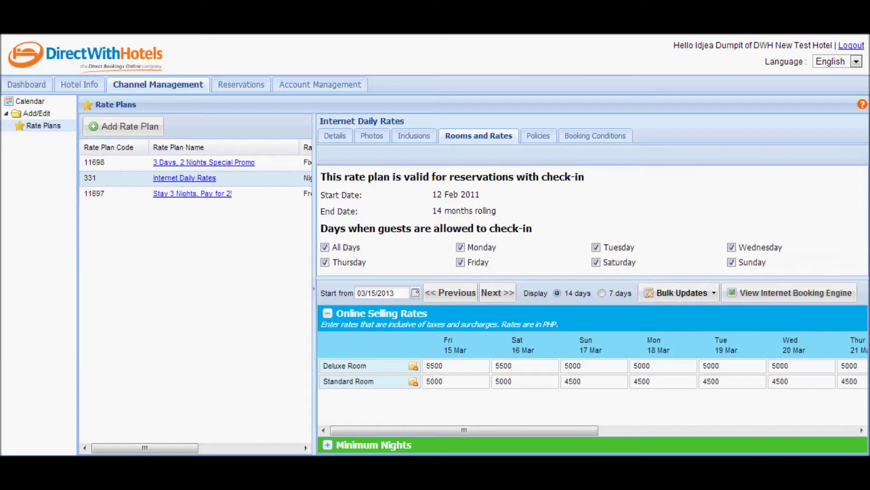
Start a bulk rate change for Internet Daily Rates covering the period from 04/01/2013 to 04/30/2013
{"action": "left_click", "coordinate": [709, 294]}
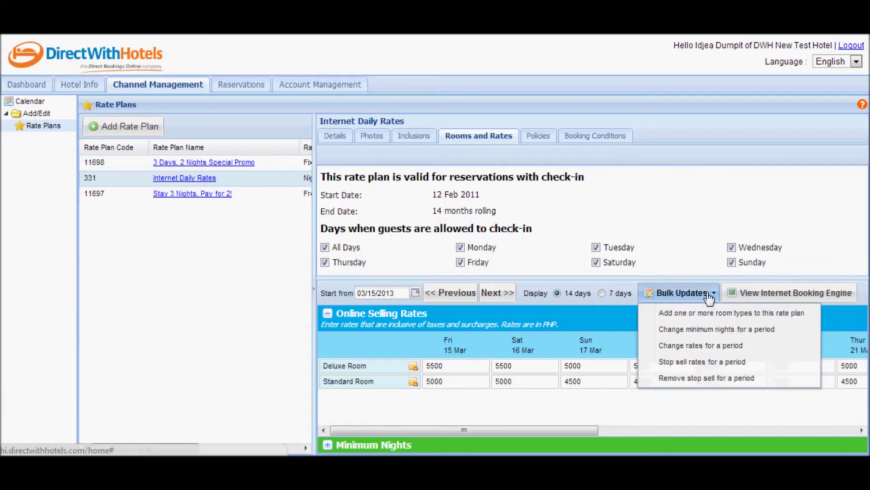
{"action": "left_click", "coordinate": [708, 347]}
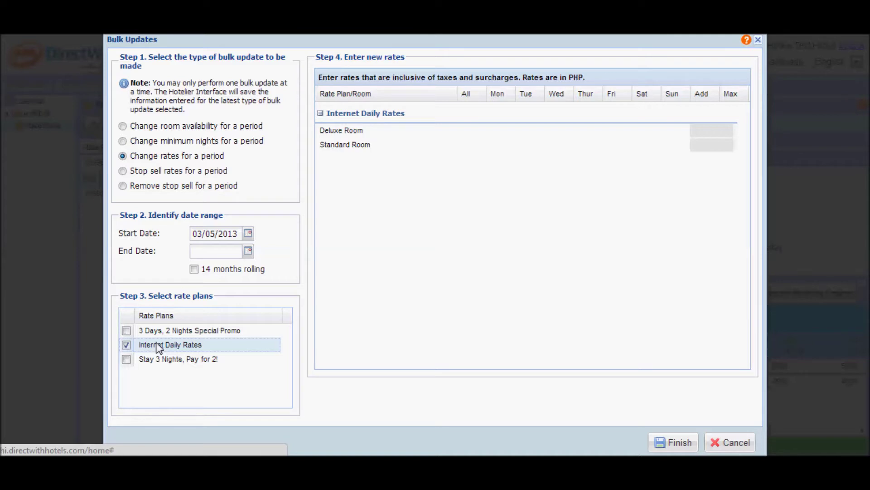
{"action": "left_click", "coordinate": [249, 234]}
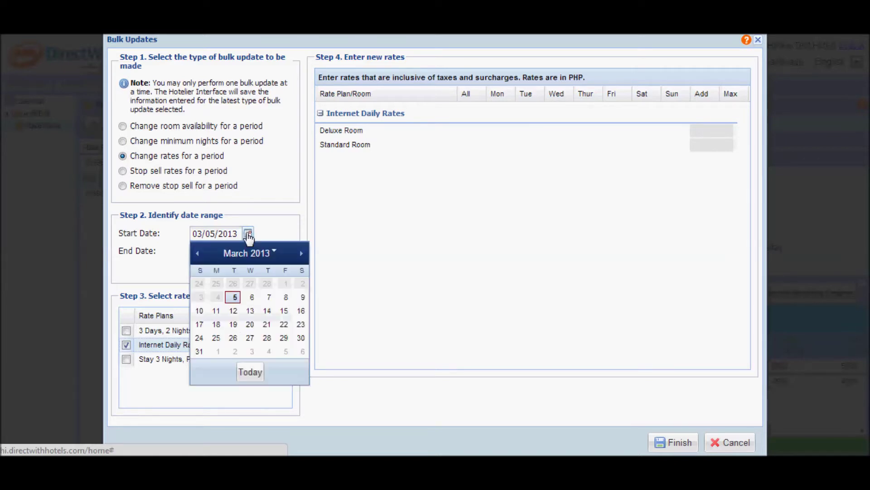
{"action": "left_click", "coordinate": [302, 255]}
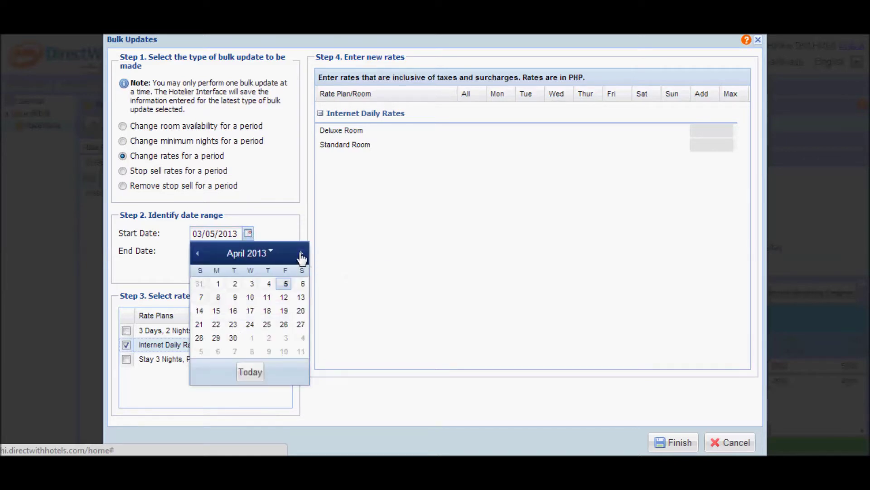
{"action": "left_click", "coordinate": [218, 284]}
{"action": "left_click", "coordinate": [248, 252]}
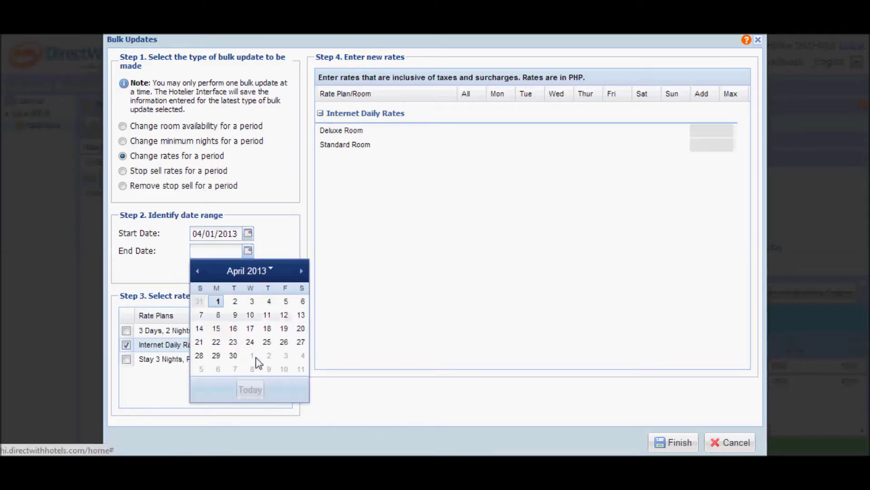
{"action": "left_click", "coordinate": [233, 356]}
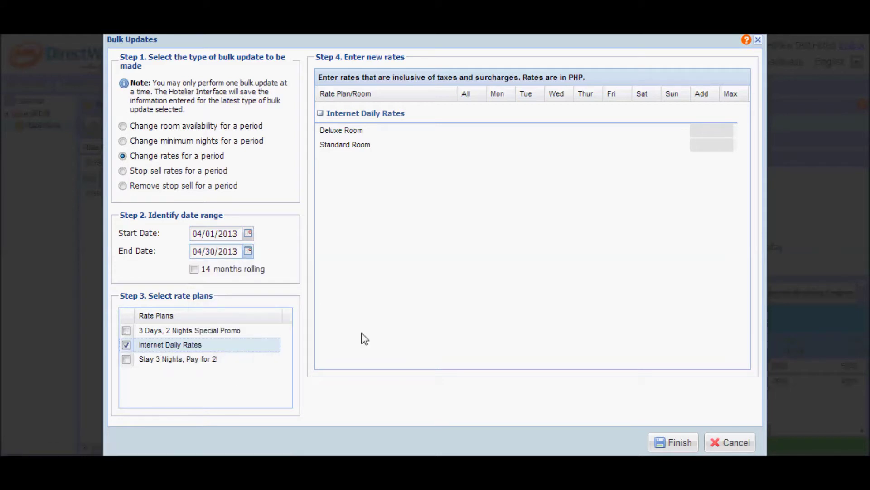
Enter all-day rates of 5000 for the Standard Room and 6000 for the Deluxe Room, and finish the bulk update as tax-inclusive
{"action": "left_click", "coordinate": [471, 146]}
{"action": "type", "text": "5000"}
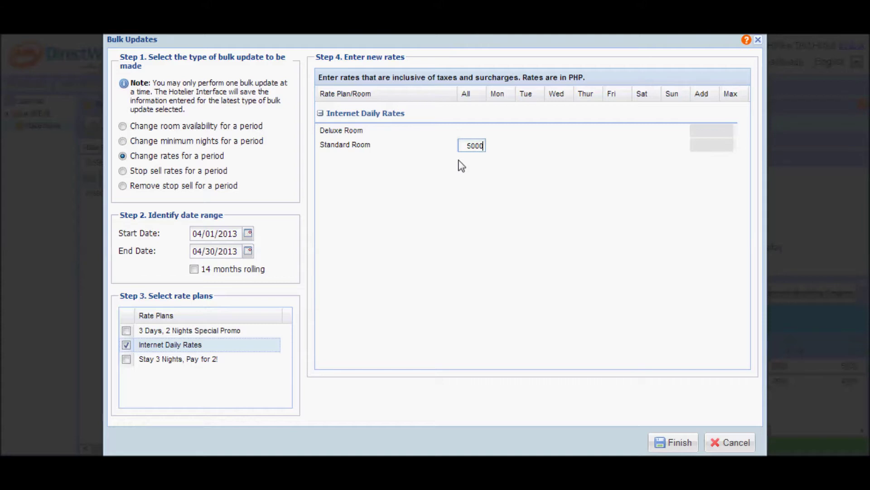
{"action": "left_click", "coordinate": [460, 132]}
{"action": "type", "text": "6000"}
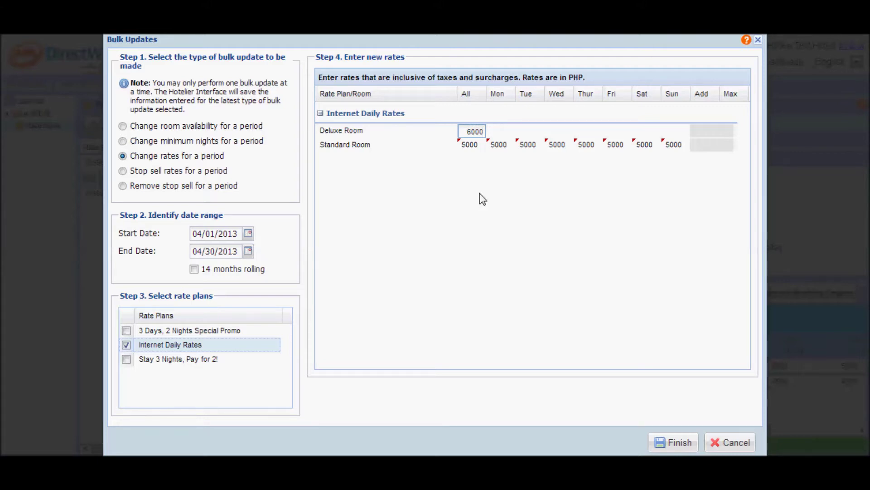
{"action": "key", "text": "Return"}
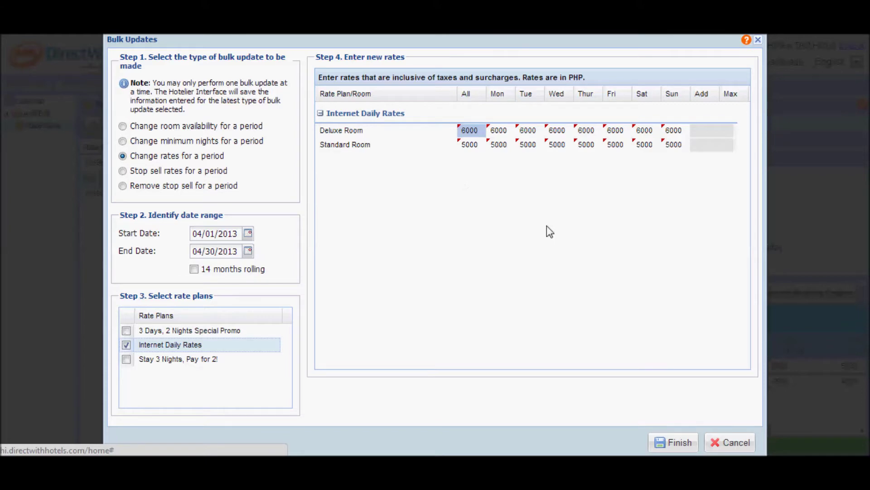
{"action": "left_click", "coordinate": [680, 447]}
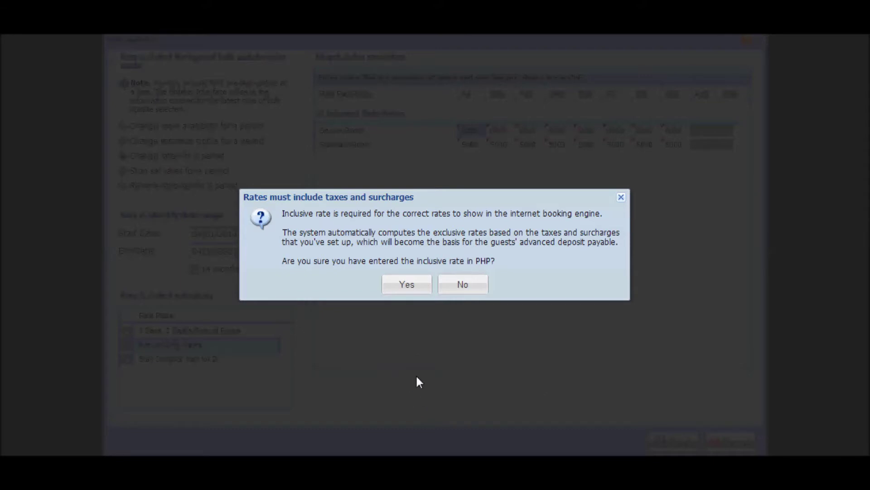
{"action": "left_click", "coordinate": [408, 286]}
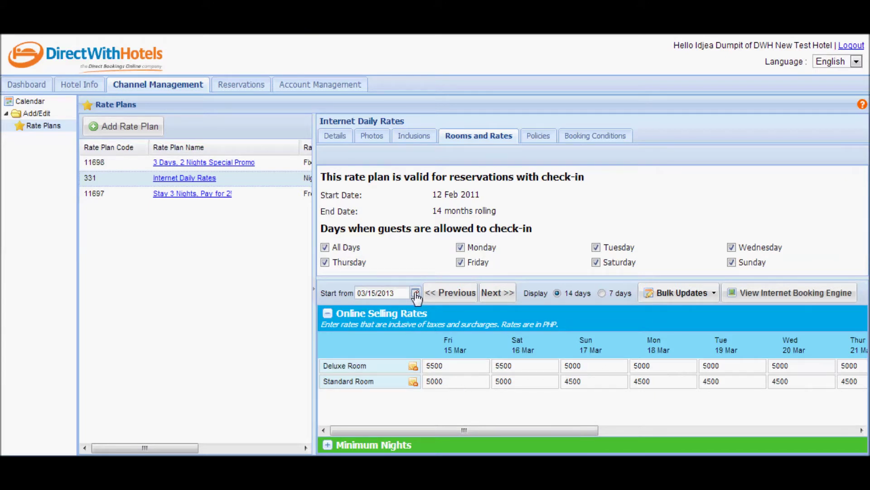
Display the online selling rates starting from 04/01/2013 to check the April rates
{"action": "left_click", "coordinate": [415, 292]}
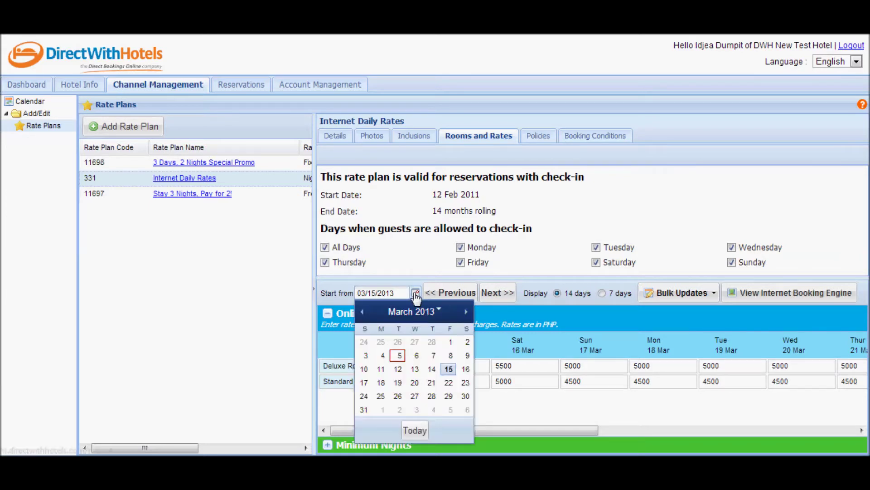
{"action": "left_click", "coordinate": [467, 312]}
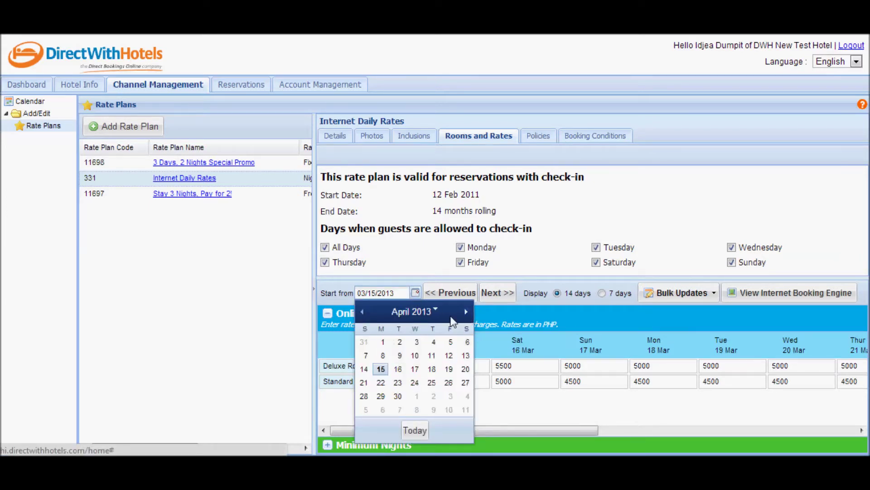
{"action": "left_click", "coordinate": [383, 341]}
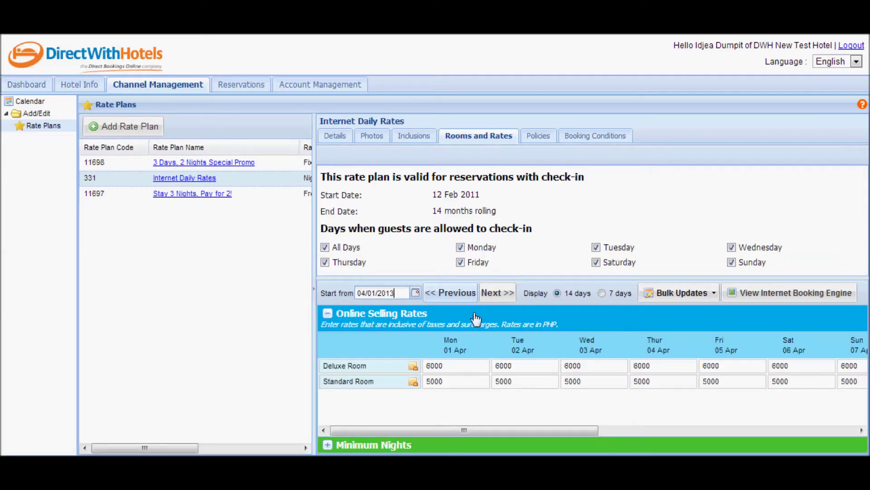
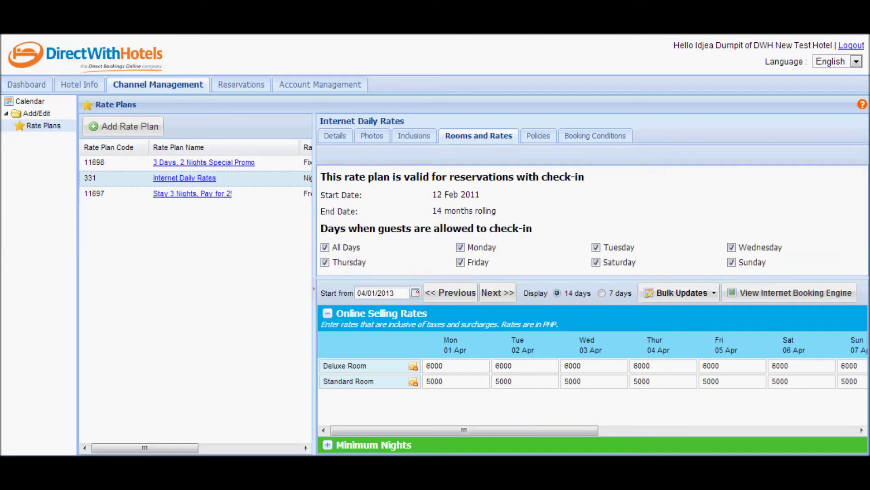
Start adding the Junior Suite room type to the Internet Daily Rates plan and proceed to its validity and rates
{"action": "left_click", "coordinate": [710, 297]}
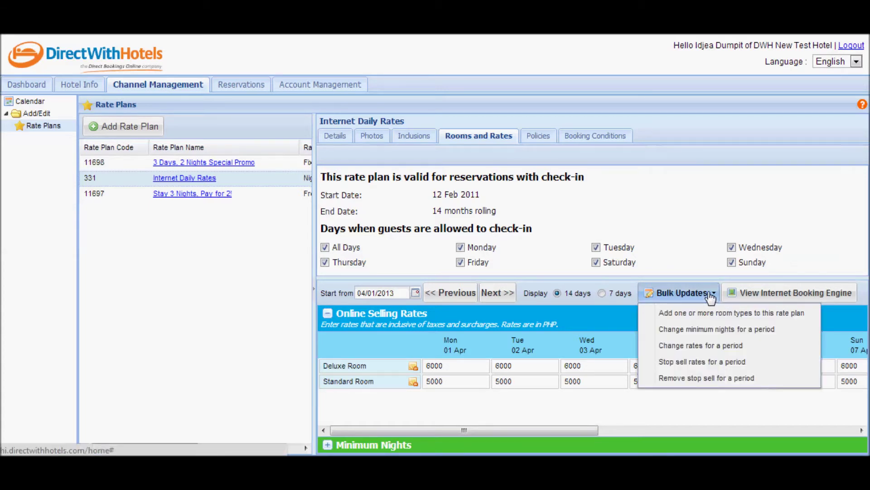
{"action": "left_click", "coordinate": [678, 317]}
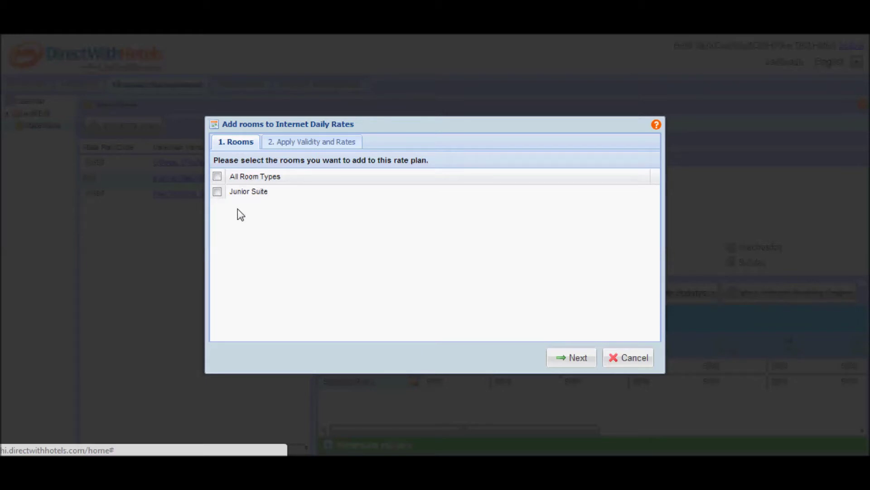
{"action": "left_click", "coordinate": [217, 192]}
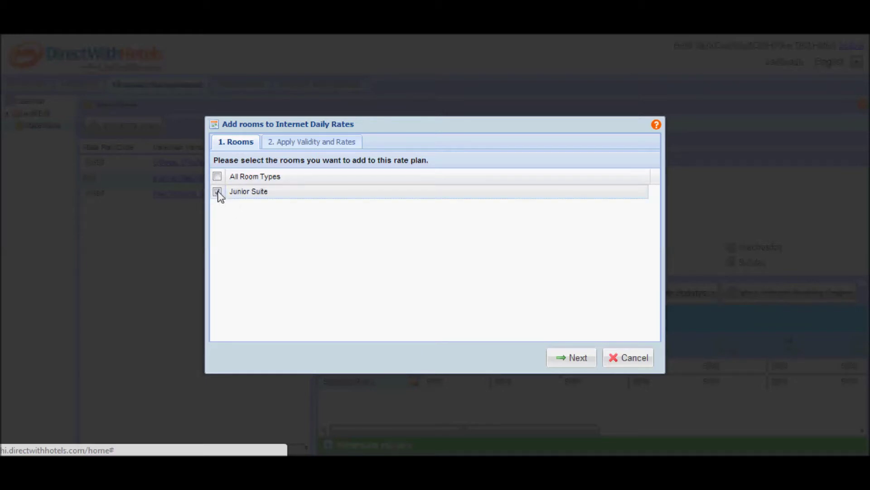
{"action": "left_click", "coordinate": [577, 359]}
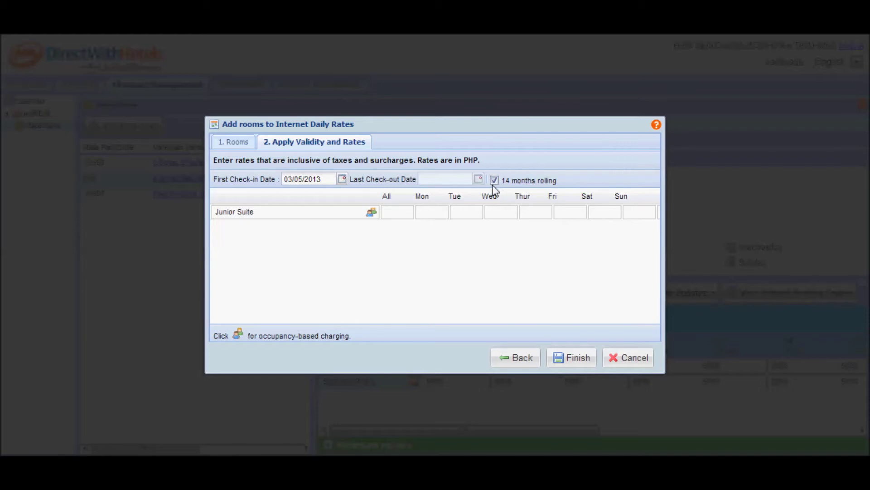
Set the Junior Suite rate to 5500 for all days, finish adding the room, and confirm the rate as tax-inclusive
{"action": "left_click", "coordinate": [408, 212]}
{"action": "type", "text": "5500"}
{"action": "left_click", "coordinate": [490, 259]}
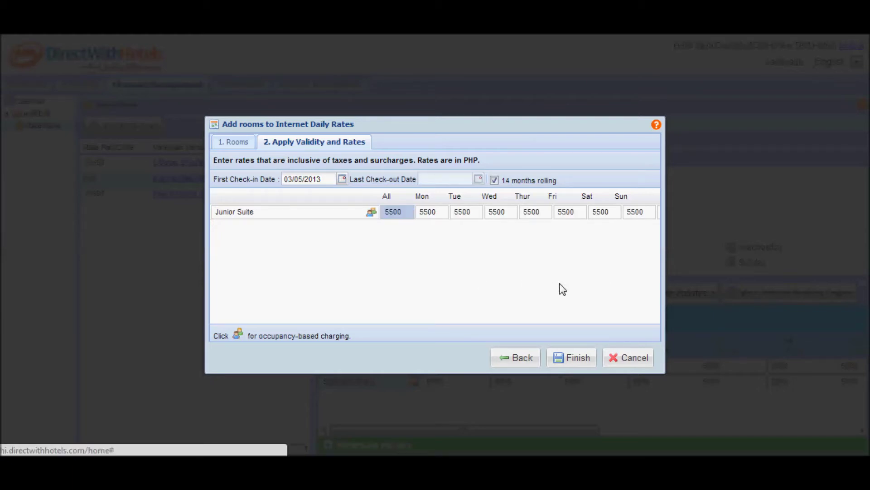
{"action": "left_click", "coordinate": [579, 359]}
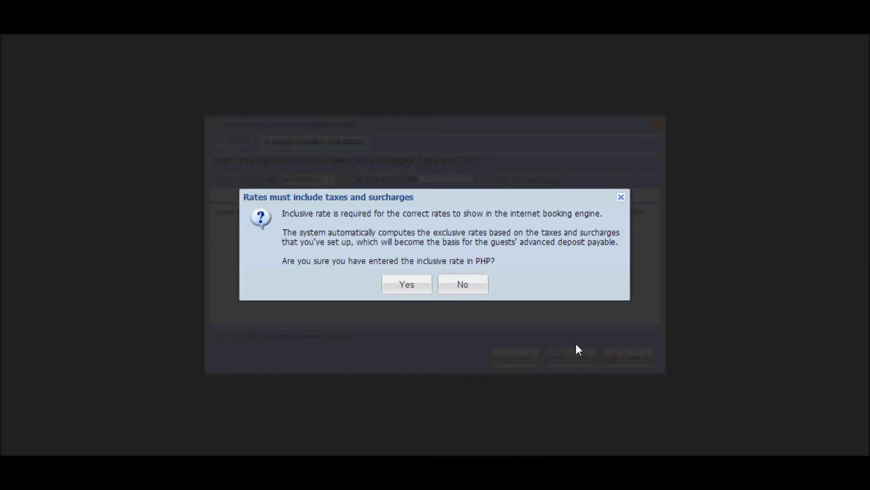
{"action": "left_click", "coordinate": [406, 286]}
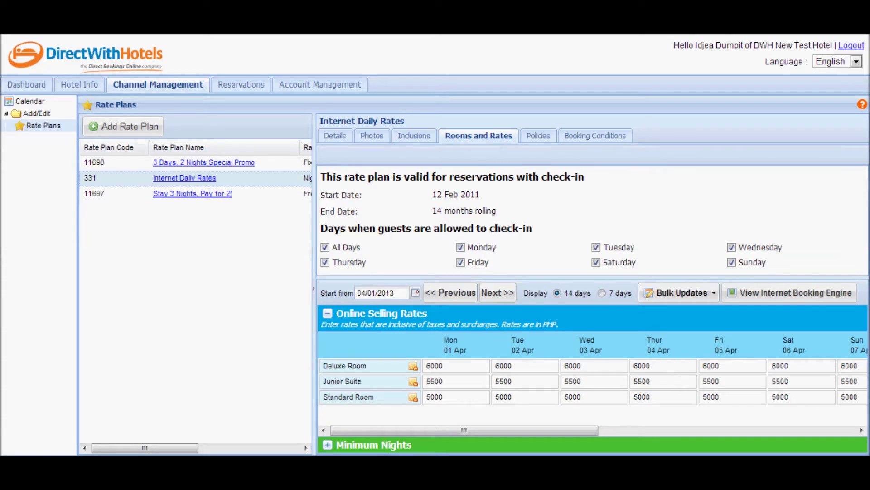
In the channel calendar, set the 07 Mar Standard Room rates to 4200 for Internet Daily Rates and 4050 for Stay 3 Nights, Pay for 2!
{"action": "left_click", "coordinate": [27, 102]}
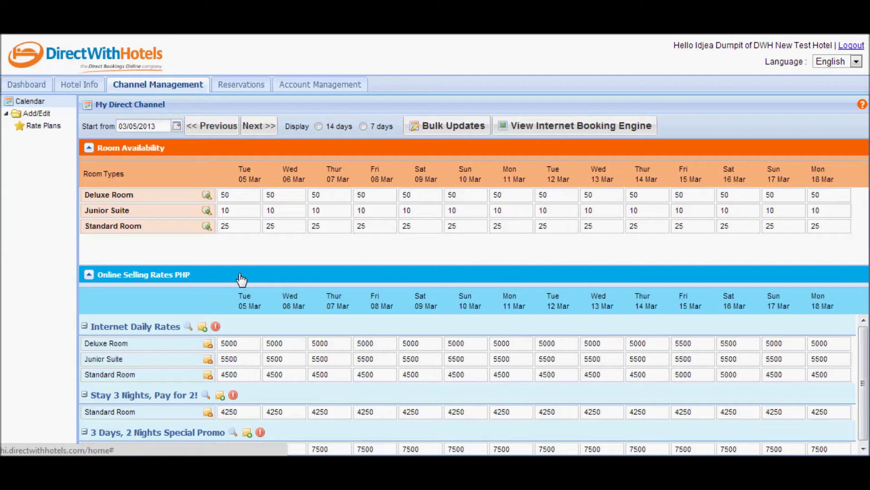
{"action": "left_click", "coordinate": [333, 150]}
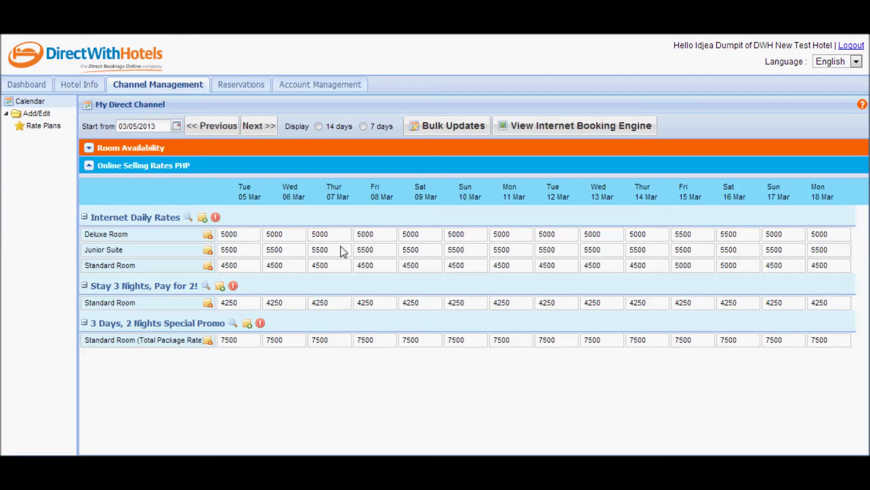
{"action": "left_click", "coordinate": [333, 265]}
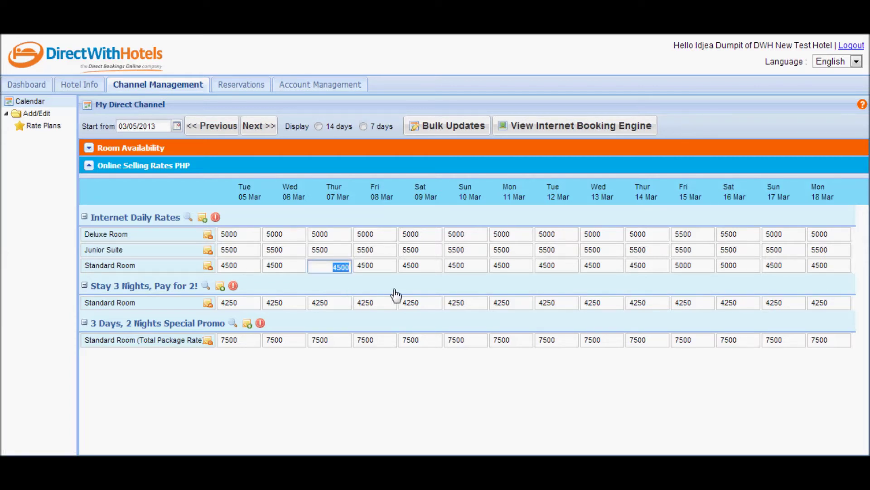
{"action": "type", "text": "4200"}
{"action": "left_click", "coordinate": [333, 306]}
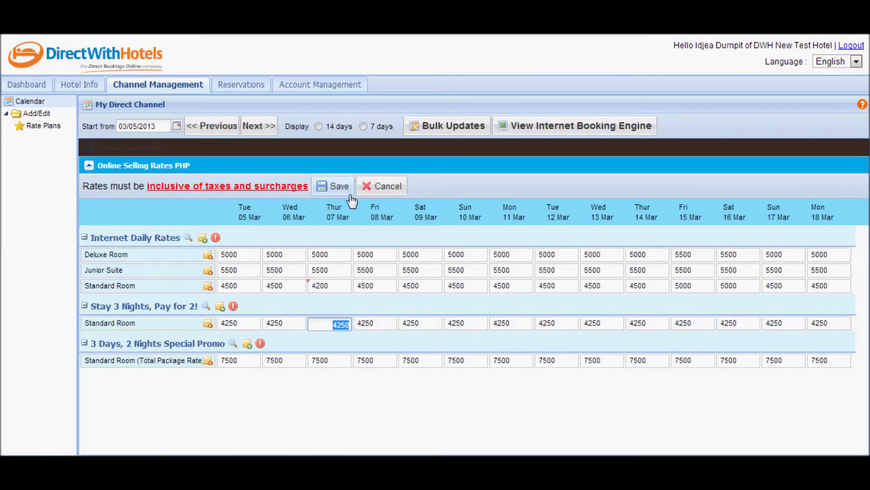
{"action": "type", "text": "4050"}
{"action": "key", "text": "Return"}
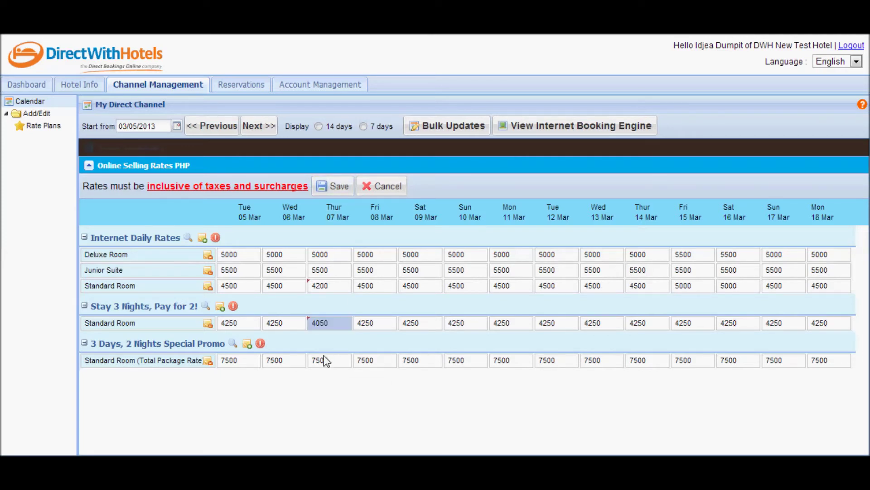
Set the 06 Mar package rate of 3 Days, 2 Nights Special Promo to 7000 and save the calendar rates as tax-inclusive
{"action": "mouse_move", "coordinate": [293, 369]}
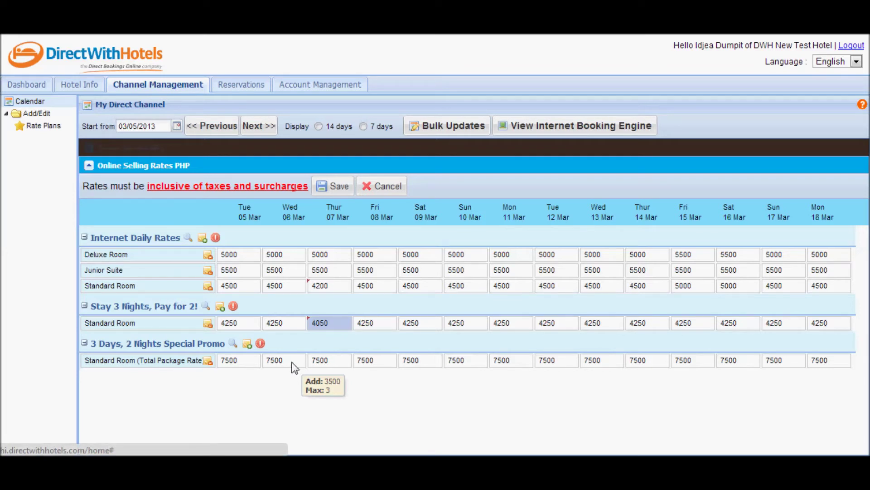
{"action": "left_click", "coordinate": [292, 363]}
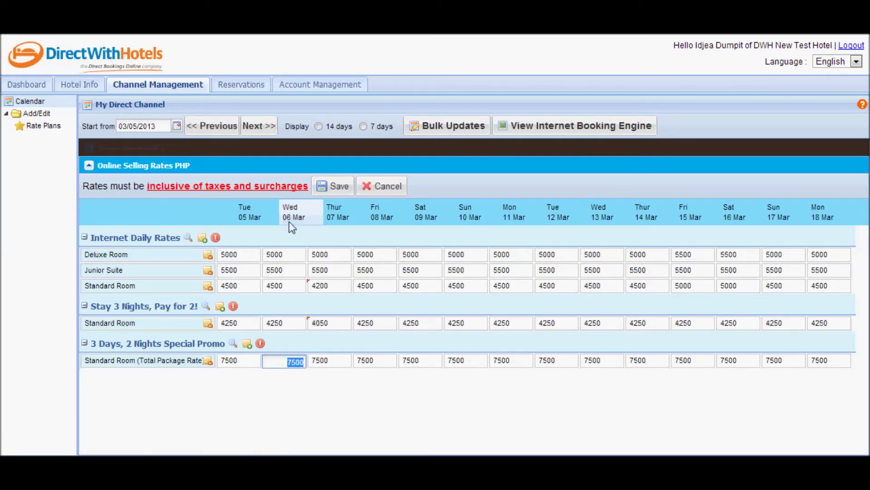
{"action": "type", "text": "7000"}
{"action": "left_click", "coordinate": [347, 403]}
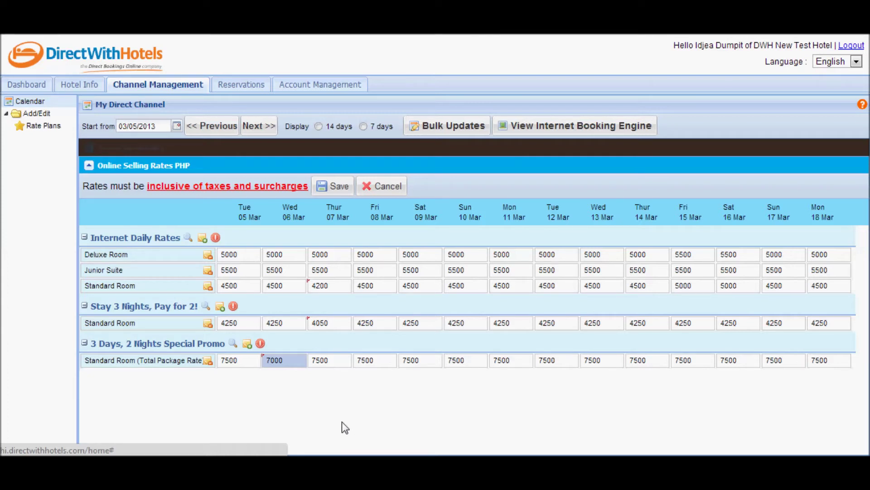
{"action": "left_click", "coordinate": [346, 190]}
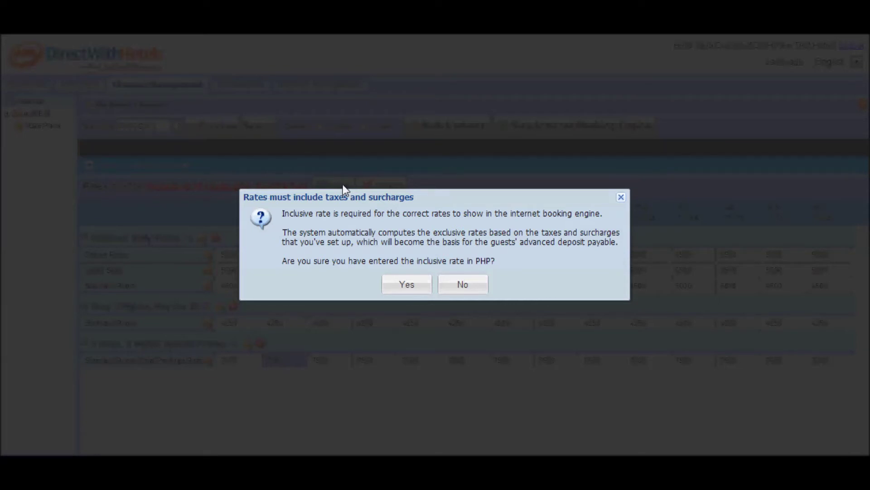
{"action": "left_click", "coordinate": [414, 290]}
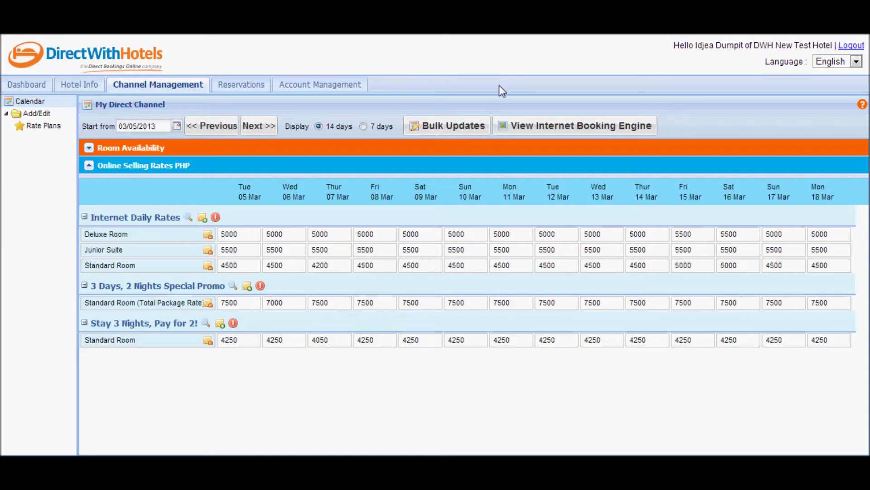
Start a bulk update from the calendar that changes rates for a period, with 06/01/2013 as the start date
{"action": "left_click", "coordinate": [470, 130]}
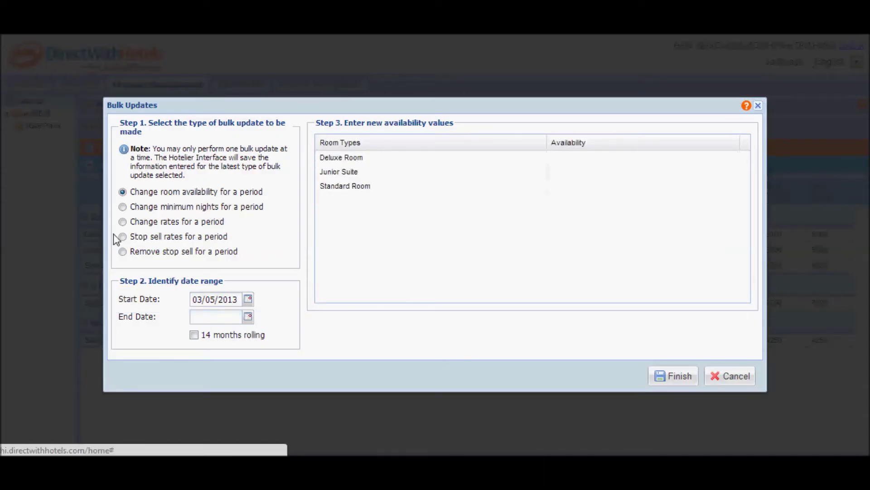
{"action": "left_click", "coordinate": [122, 221]}
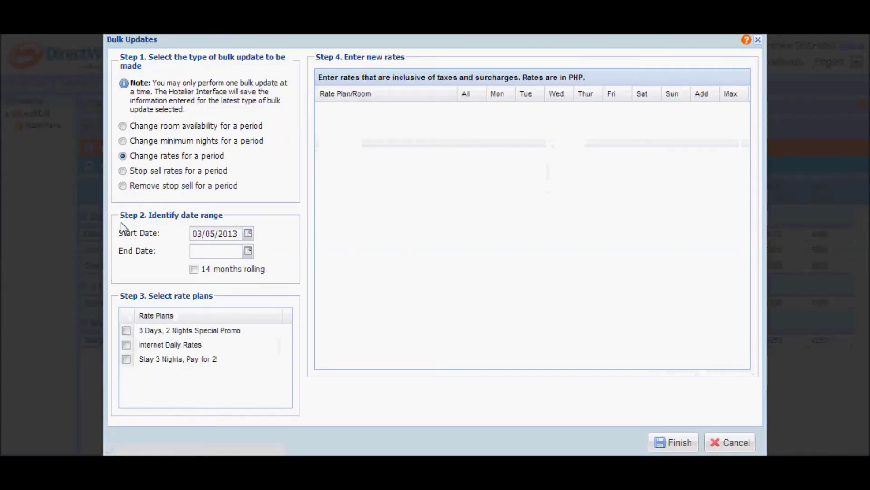
{"action": "left_click", "coordinate": [248, 235]}
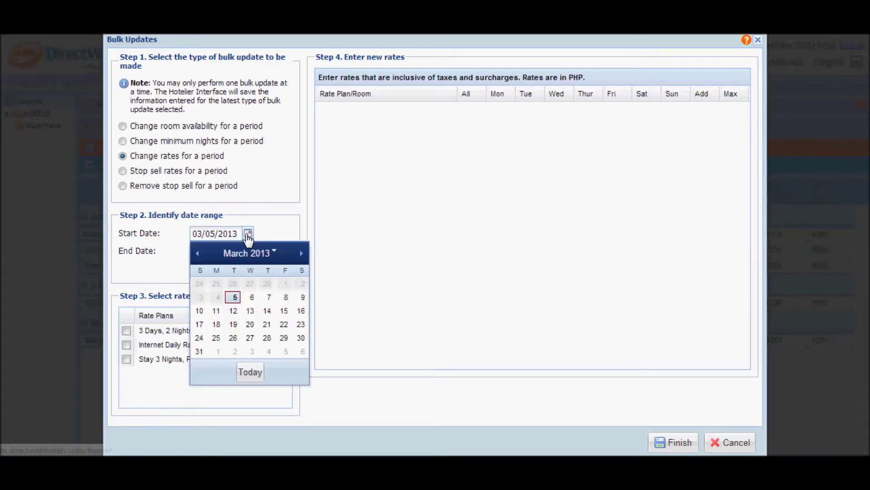
{"action": "left_click", "coordinate": [275, 256]}
{"action": "left_click", "coordinate": [206, 350]}
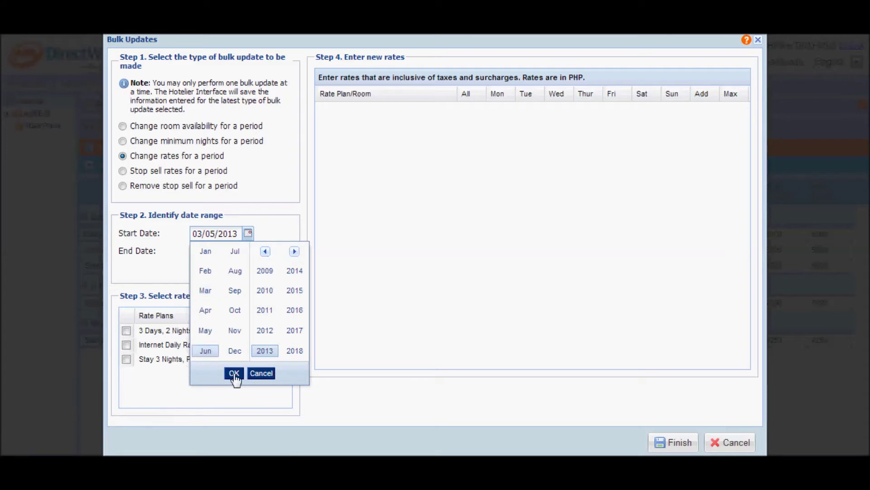
{"action": "left_click", "coordinate": [234, 374]}
{"action": "left_click", "coordinate": [302, 289]}
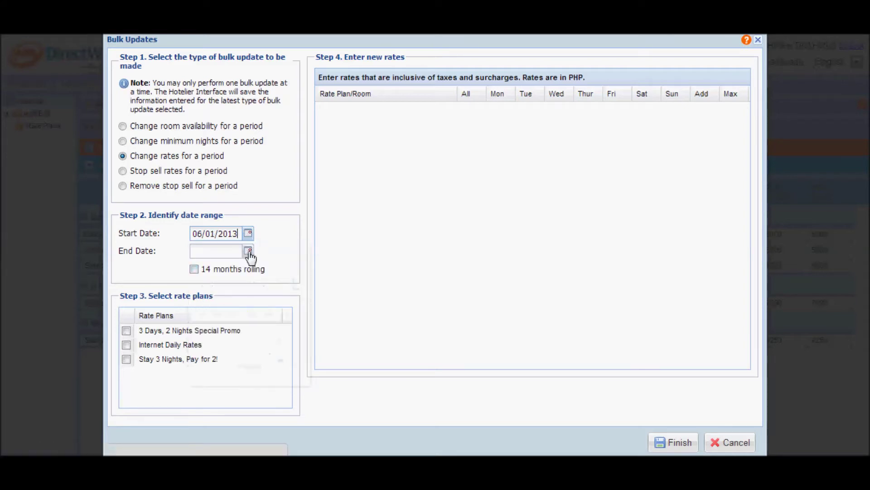
Set the end date of the bulk rate change to 10/31/2013
{"action": "left_click", "coordinate": [248, 251]}
{"action": "left_click", "coordinate": [250, 279]}
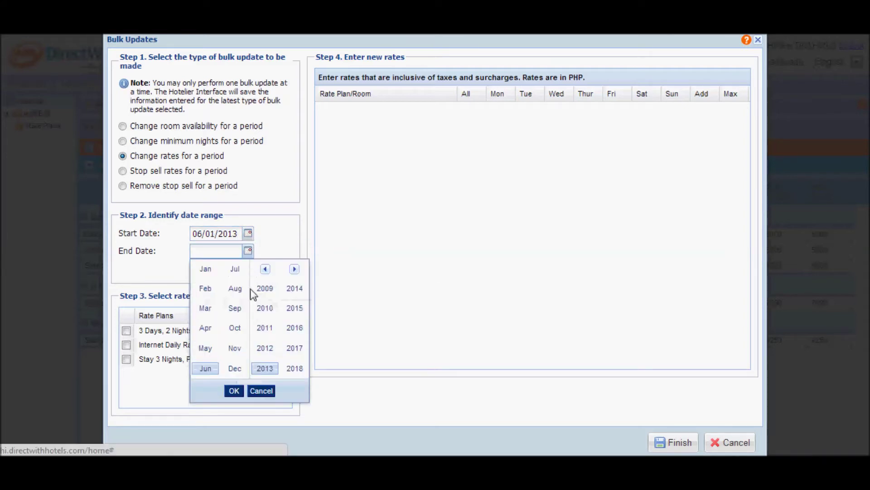
{"action": "left_click", "coordinate": [235, 327]}
{"action": "left_click", "coordinate": [234, 390]}
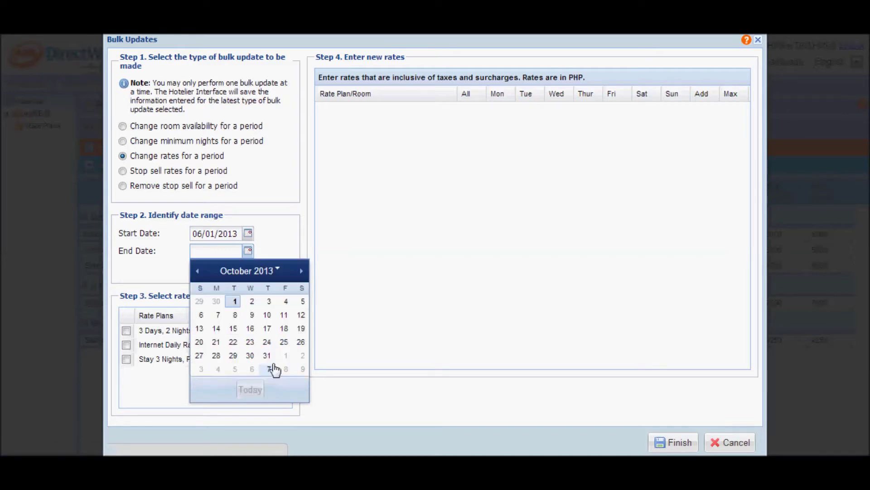
{"action": "left_click", "coordinate": [267, 355]}
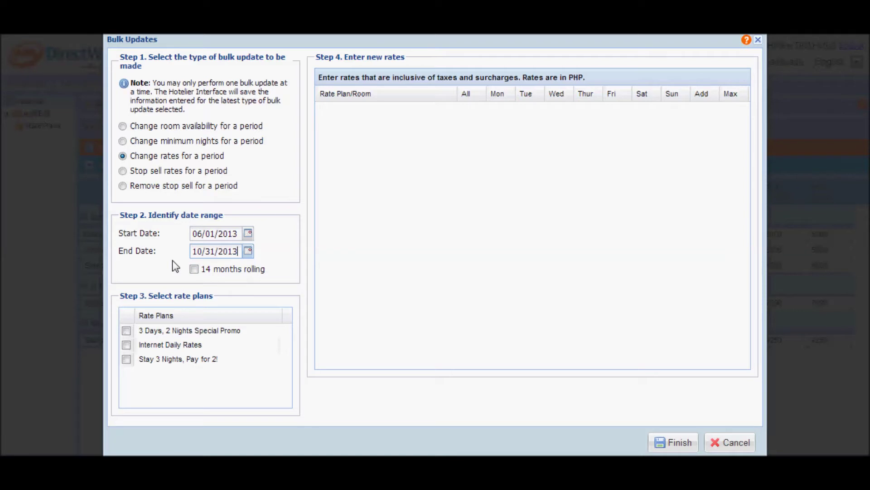
Include all three rate plans in the bulk update and set the 3 Days, 2 Nights Special Promo package rate to 6000 for all days
{"action": "left_click", "coordinate": [126, 330]}
{"action": "left_click", "coordinate": [126, 344]}
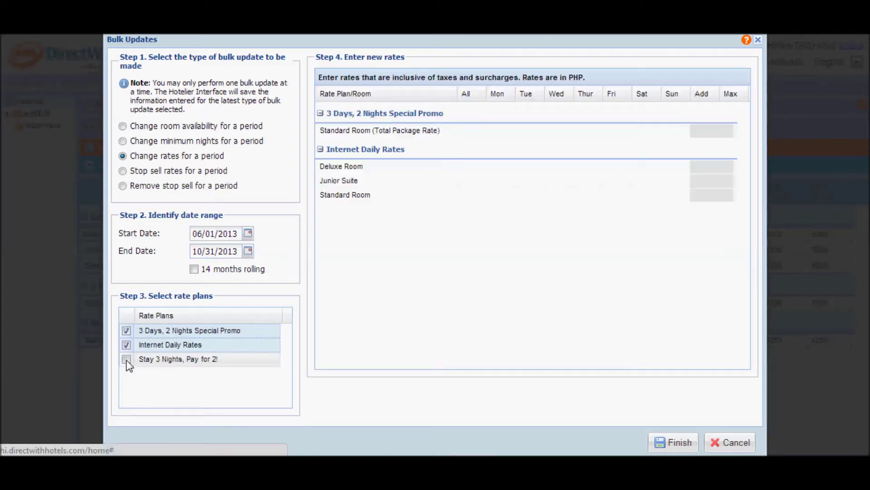
{"action": "left_click", "coordinate": [127, 359]}
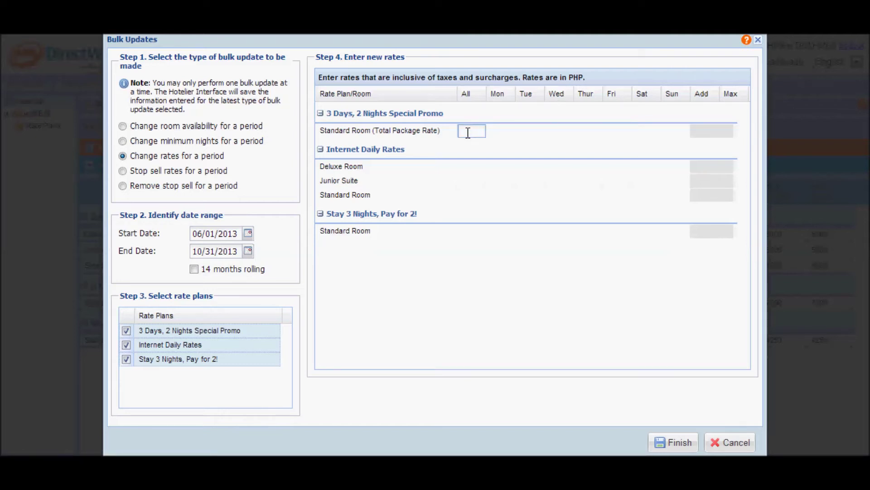
{"action": "type", "text": "6000"}
{"action": "key", "text": "Return"}
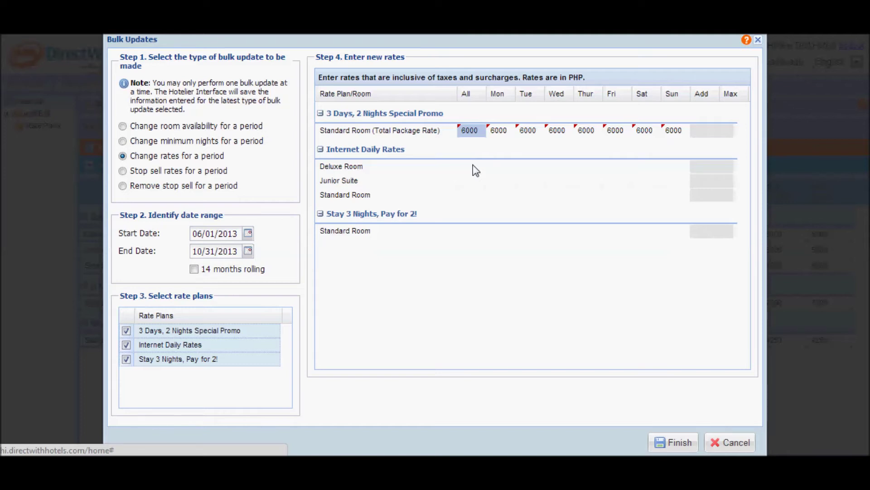
Set the all-day Internet Daily Rates to 3500 for the Standard Room, 4000 for the Deluxe Room and 4500 for the Junior Suite
{"action": "left_click", "coordinate": [473, 196]}
{"action": "type", "text": "3500"}
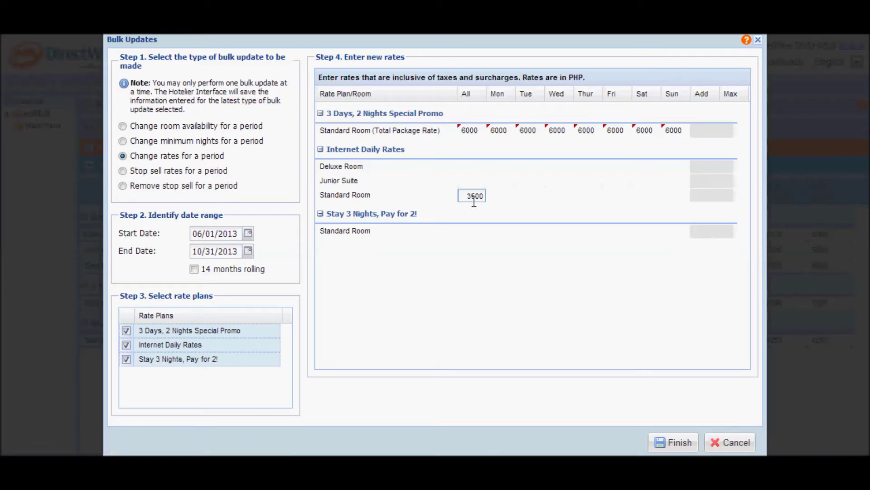
{"action": "key", "text": "Return"}
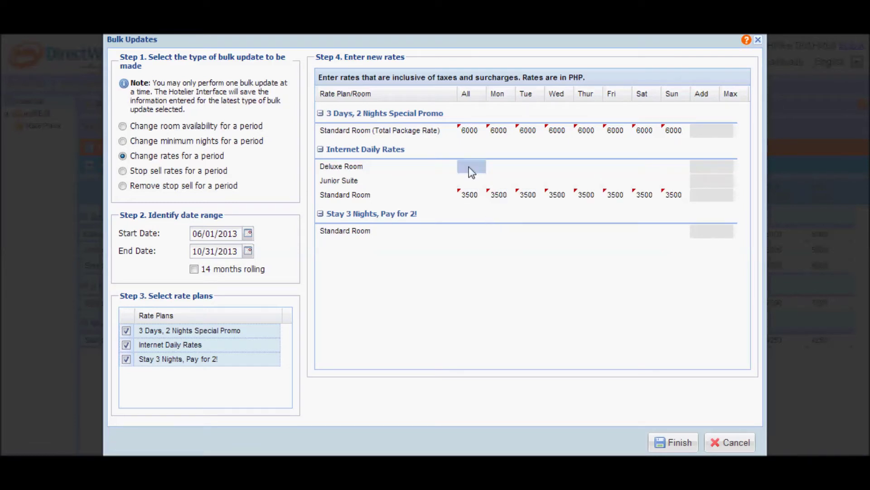
{"action": "type", "text": "4000"}
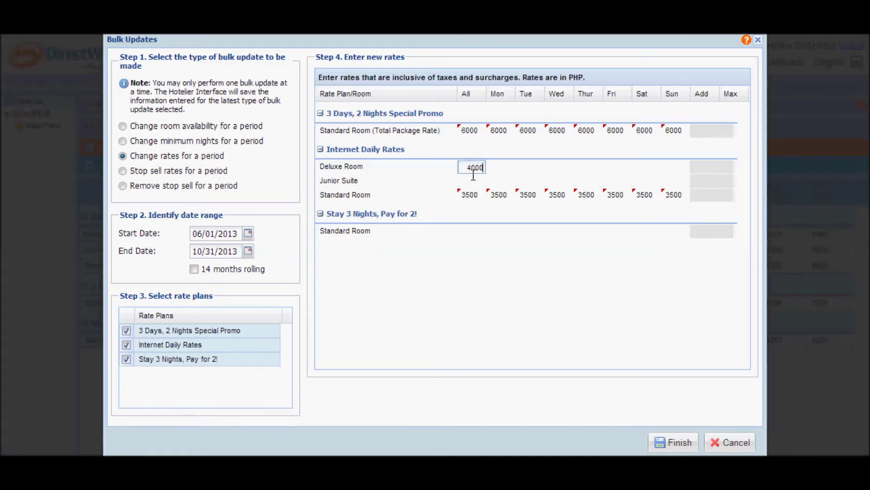
{"action": "left_click", "coordinate": [474, 181]}
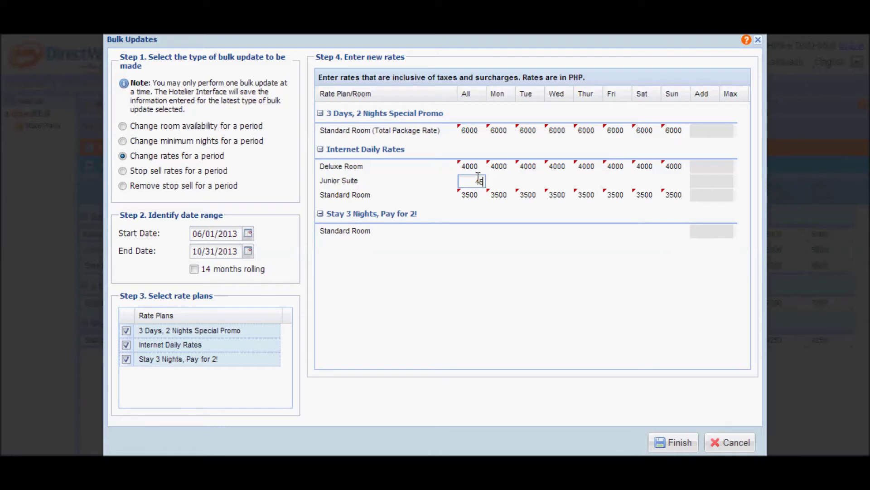
{"action": "type", "text": "4500"}
{"action": "key", "text": "Return"}
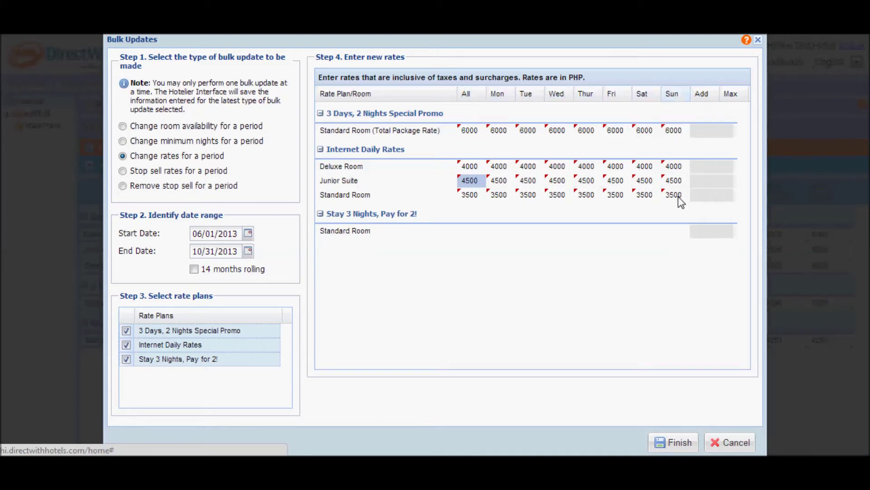
Set the Standard Room rate of Stay 3 Nights, Pay for 2! to 3250 for all days
{"action": "left_click", "coordinate": [471, 231]}
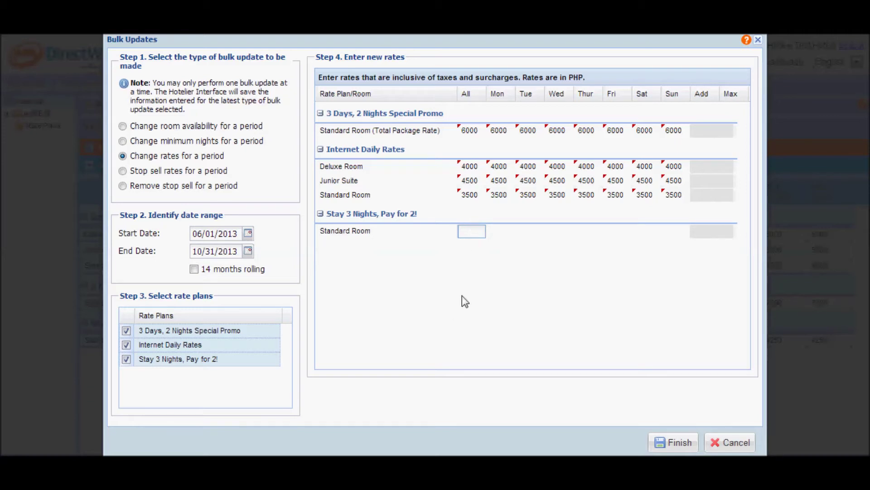
{"action": "type", "text": "3250"}
{"action": "key", "text": "Return"}
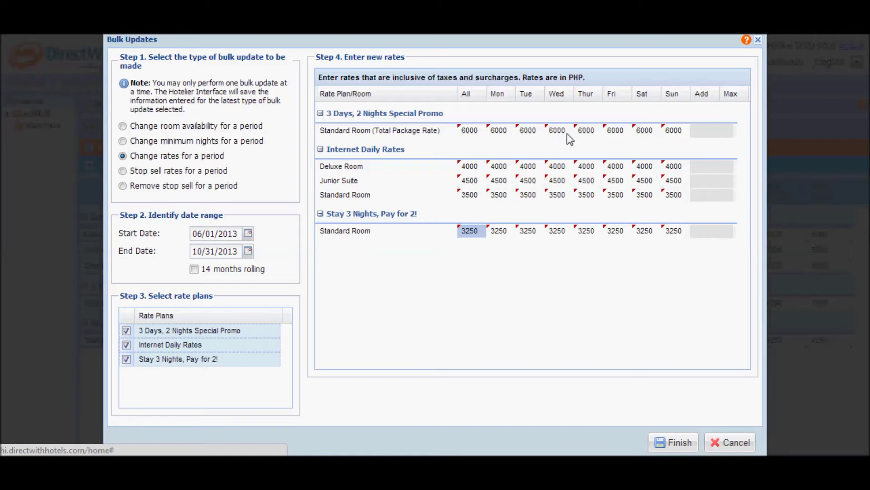
Set the 3 Days, 2 Nights Special Promo Standard Room's additional-night rate to 3000, with a maximum of 5
{"action": "left_click", "coordinate": [703, 131]}
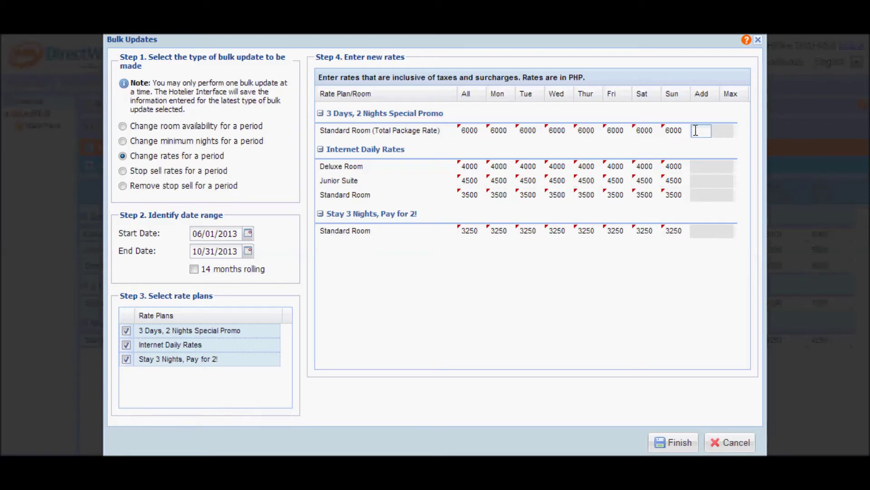
{"action": "type", "text": "3000"}
{"action": "left_click", "coordinate": [723, 130]}
{"action": "type", "text": "5"}
{"action": "key", "text": "Return"}
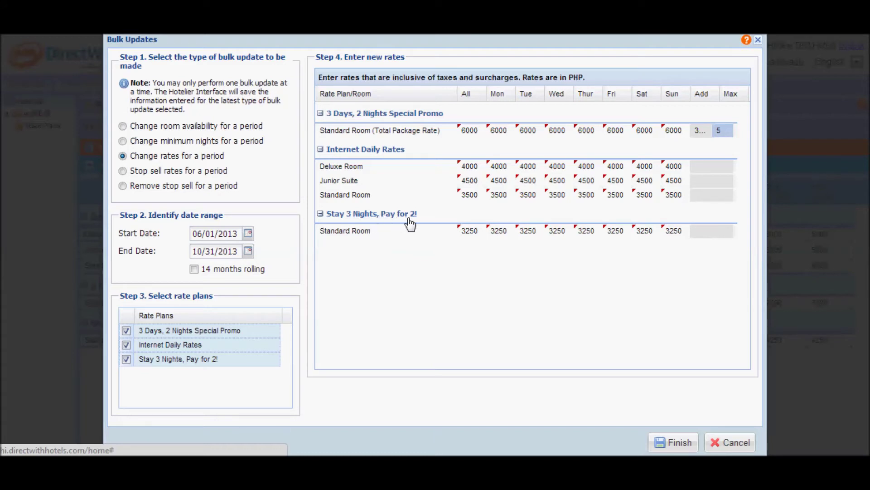
{"action": "left_click", "coordinate": [700, 166]}
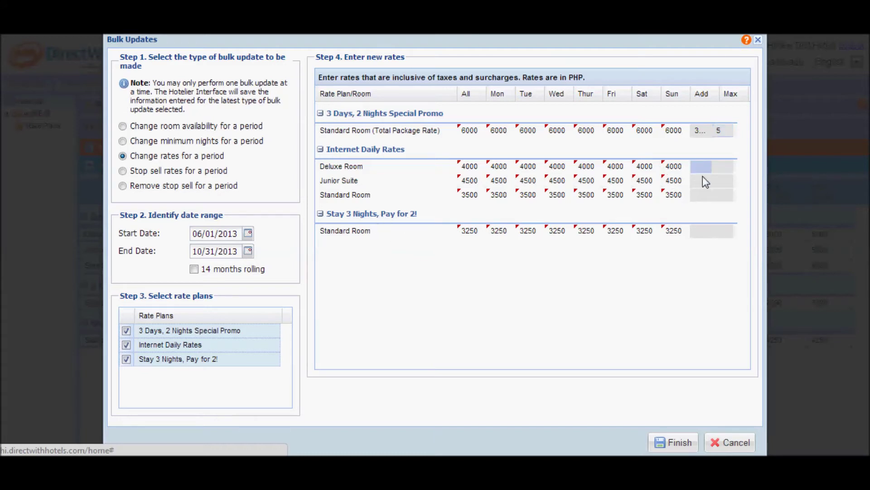
{"action": "left_click", "coordinate": [703, 194]}
{"action": "left_click", "coordinate": [728, 197]}
{"action": "left_click", "coordinate": [725, 181]}
{"action": "left_click", "coordinate": [724, 166]}
{"action": "left_click", "coordinate": [704, 231]}
{"action": "left_click", "coordinate": [723, 232]}
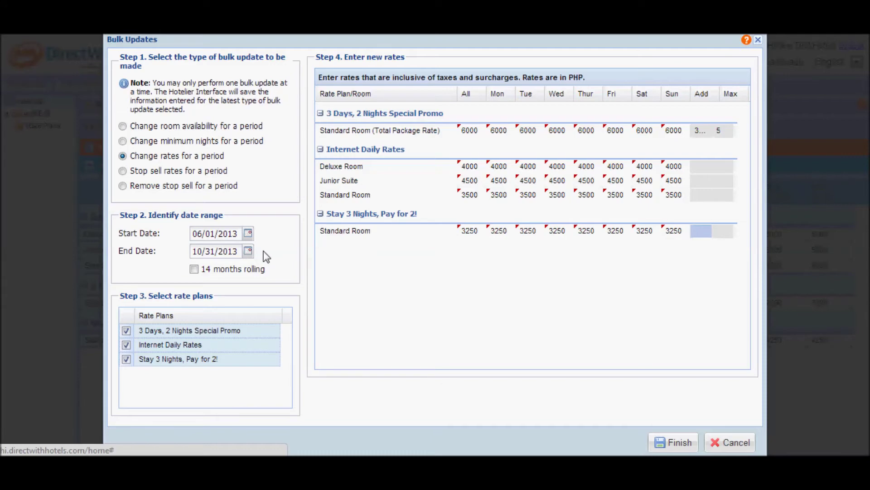
Submit the bulk rate update and confirm that the entered PHP rates are inclusive of taxes and surcharges
{"action": "left_click", "coordinate": [676, 446]}
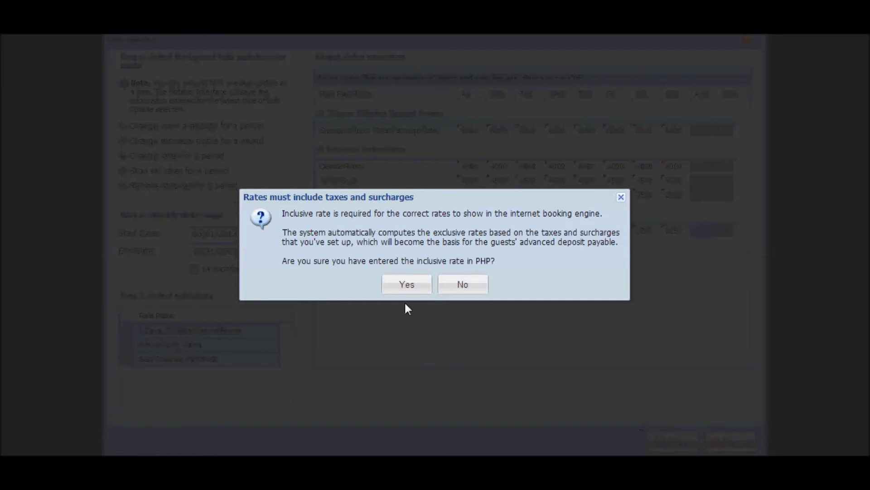
{"action": "left_click", "coordinate": [408, 283]}
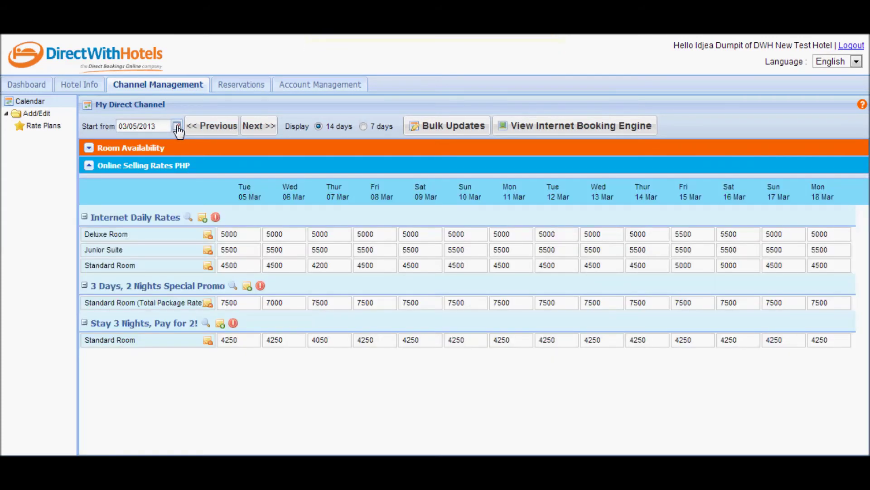
Show the online selling rates calendar starting from 06/01/2013 and check the rates of all three plans
{"action": "left_click", "coordinate": [177, 127]}
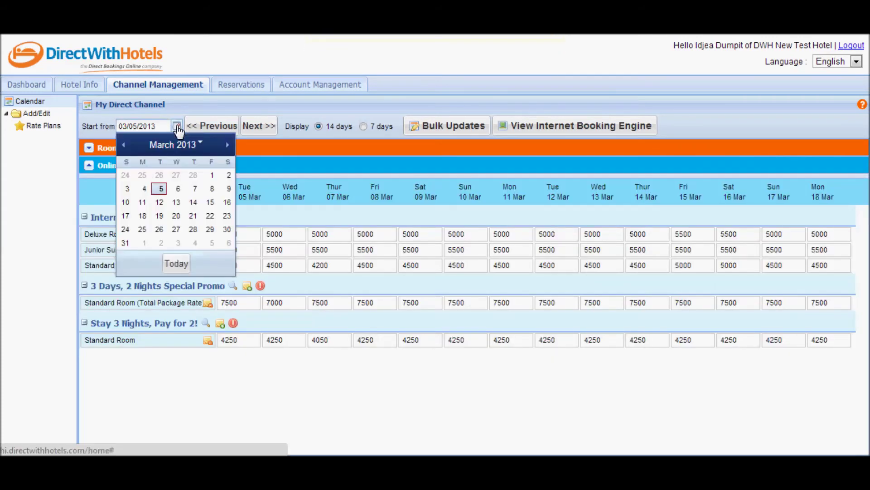
{"action": "left_click", "coordinate": [201, 145]}
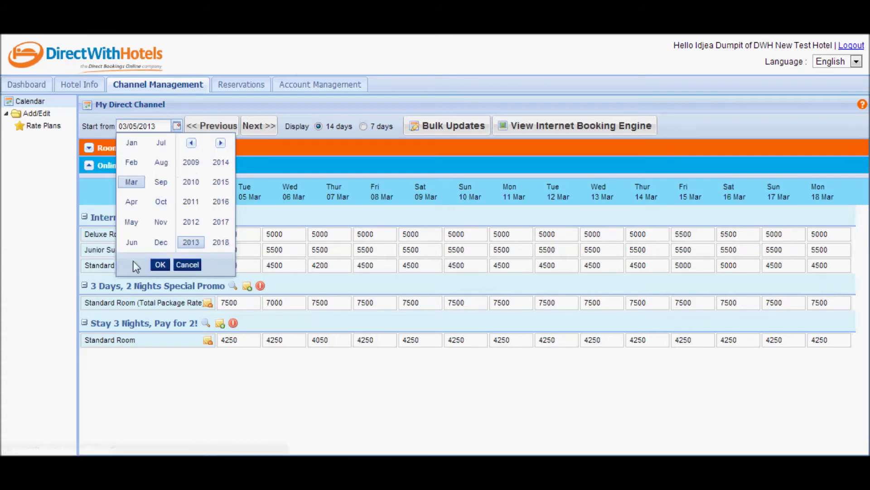
{"action": "left_click", "coordinate": [132, 244]}
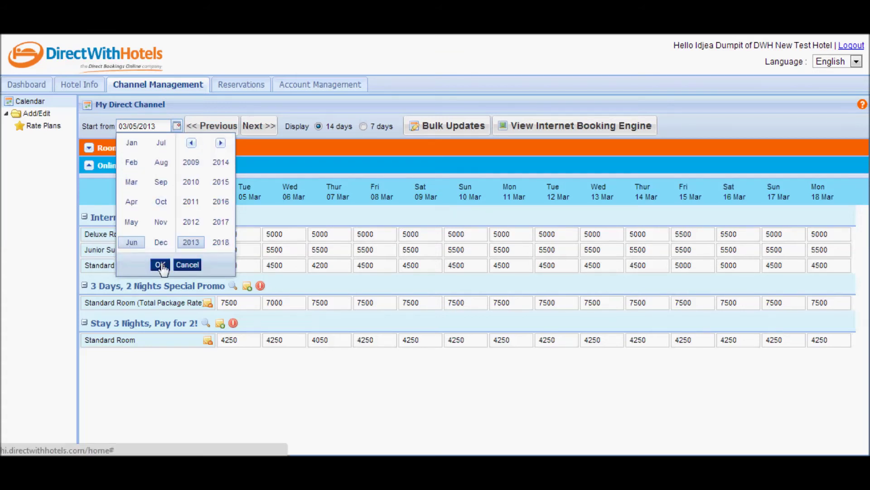
{"action": "left_click", "coordinate": [160, 264]}
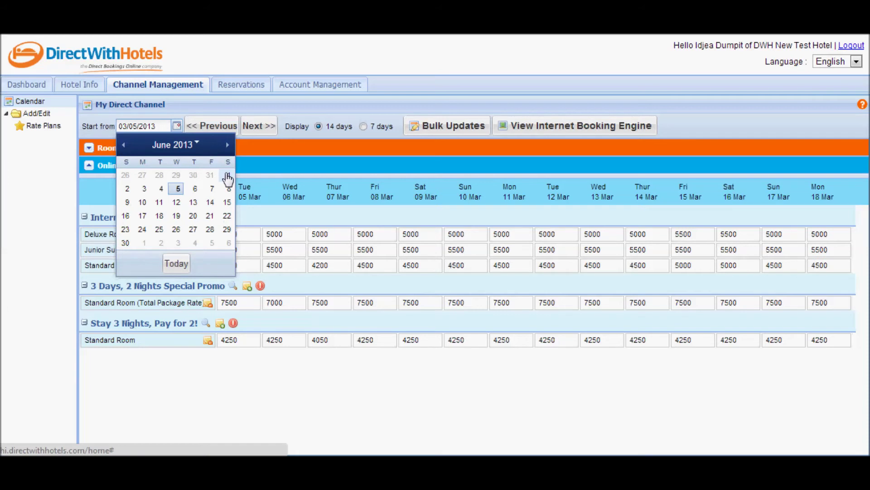
{"action": "left_click", "coordinate": [227, 176]}
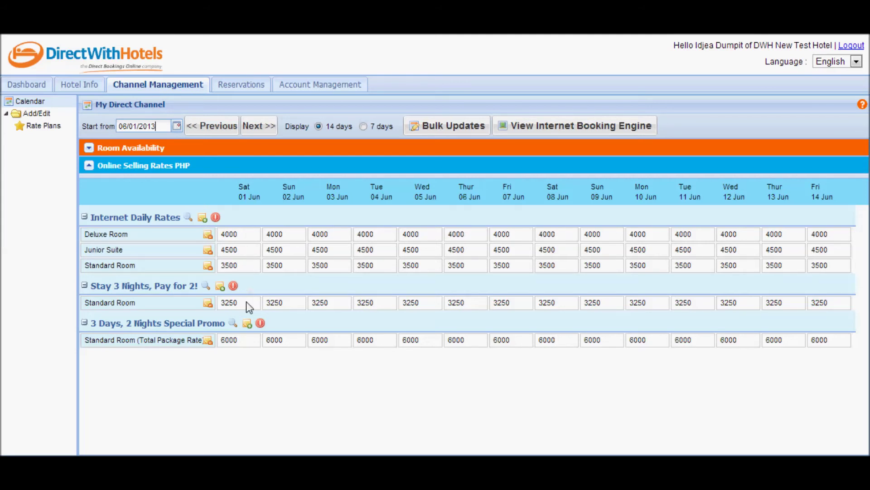
{"action": "mouse_move", "coordinate": [247, 344]}
Look up rooms and prices in the Internet Booking Engine for arrival on 1 June and departure on 4 June 2013
{"action": "left_click", "coordinate": [581, 131]}
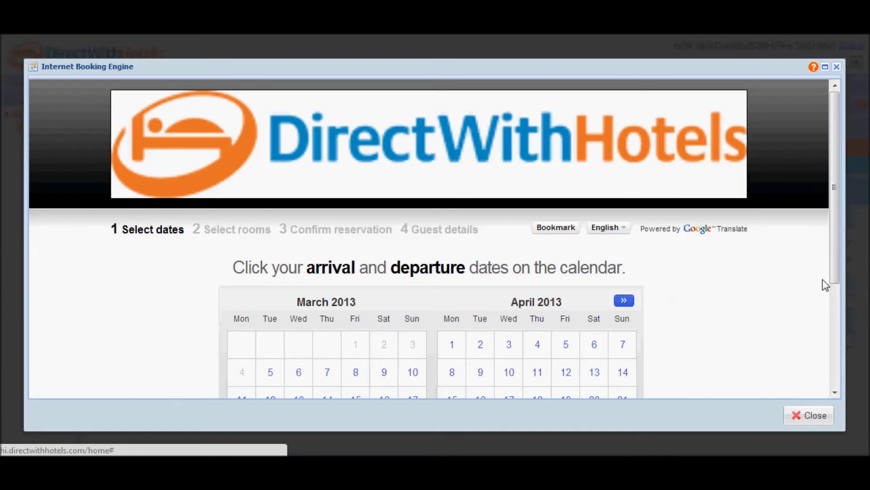
{"action": "left_click_drag", "start_coordinate": [836, 227], "coordinate": [842, 308]}
{"action": "left_click_drag", "start_coordinate": [833, 220], "coordinate": [834, 245]}
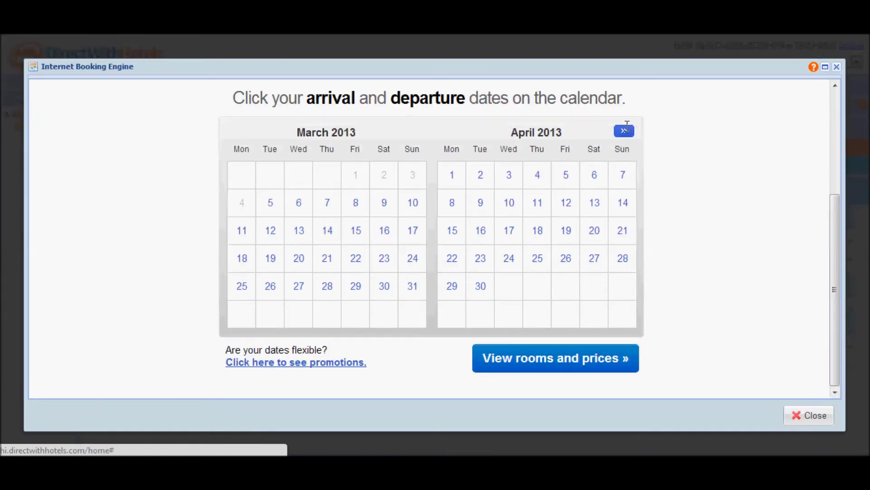
{"action": "left_click", "coordinate": [625, 132]}
{"action": "left_click", "coordinate": [627, 130]}
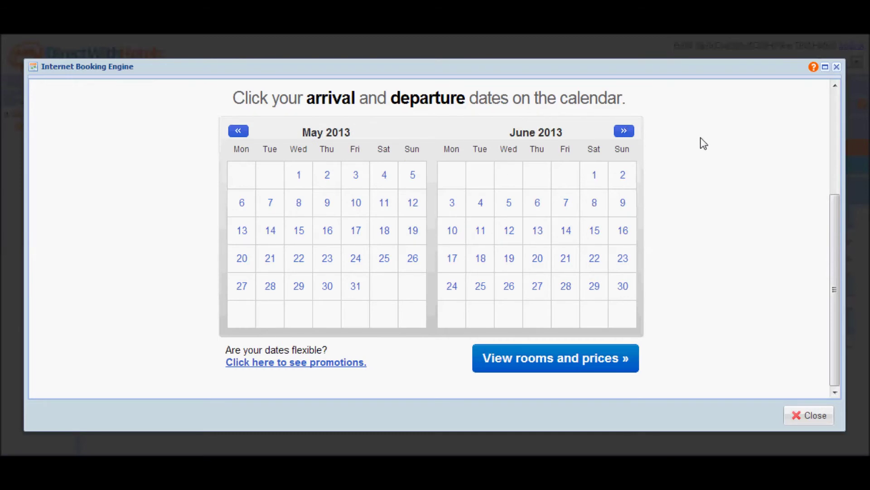
{"action": "left_click", "coordinate": [597, 180]}
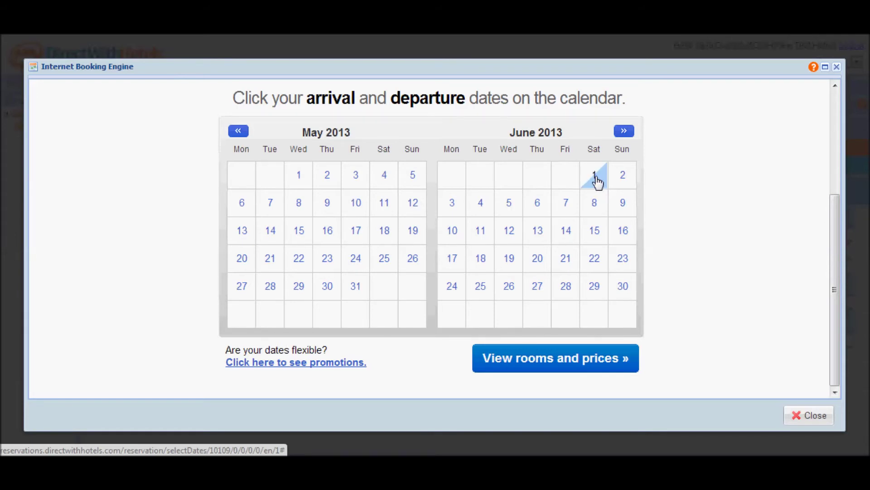
{"action": "left_click", "coordinate": [484, 207]}
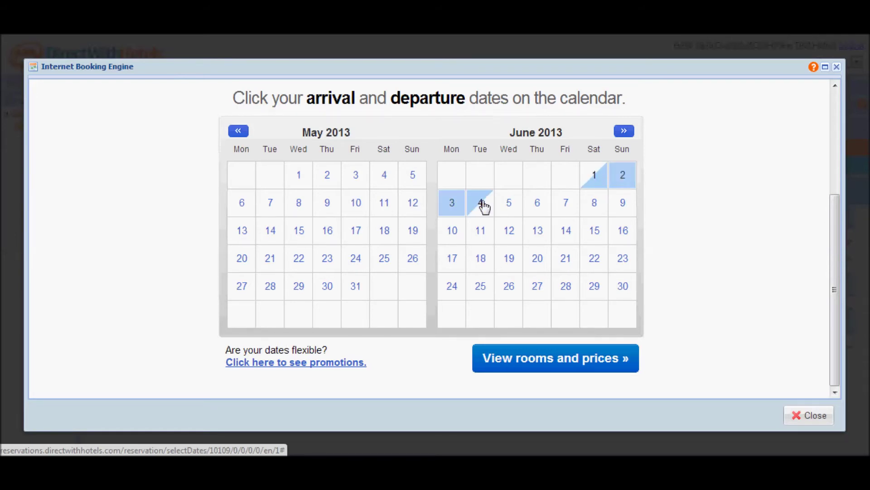
{"action": "left_click", "coordinate": [547, 362]}
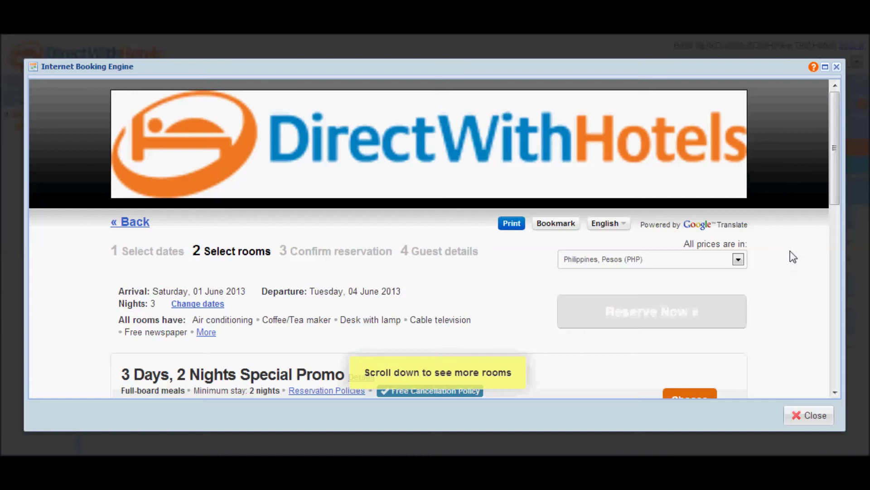
Review the nightly and total prices under each rate plan in the booking engine, and close the preview
{"action": "left_click_drag", "start_coordinate": [836, 160], "coordinate": [830, 205]}
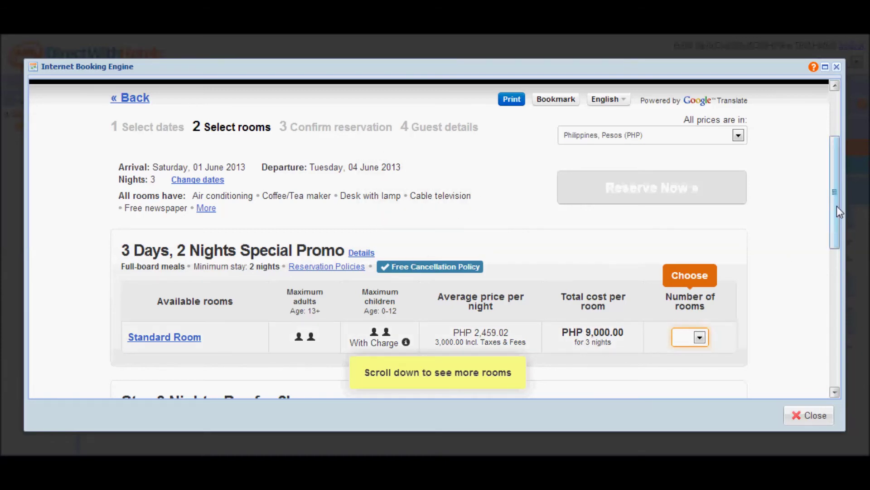
{"action": "left_click_drag", "start_coordinate": [837, 205], "coordinate": [846, 266]}
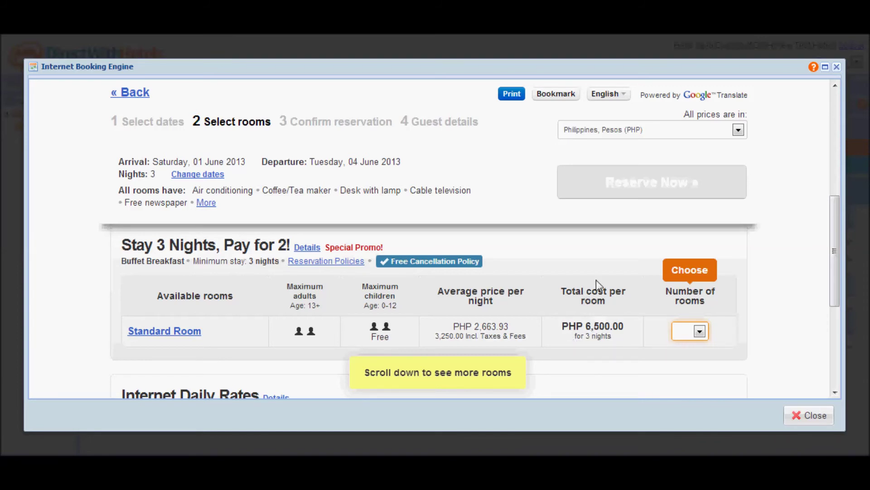
{"action": "left_click_drag", "start_coordinate": [840, 214], "coordinate": [836, 276]}
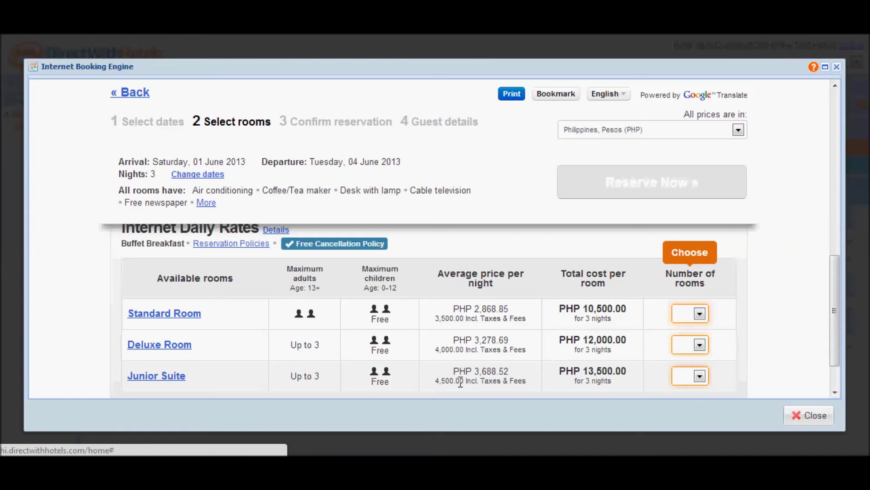
{"action": "mouse_move", "coordinate": [838, 284]}
{"action": "left_mouse_down"}
{"action": "mouse_move", "coordinate": [840, 160]}
{"action": "mouse_move", "coordinate": [831, 309]}
{"action": "mouse_move", "coordinate": [833, 279]}
{"action": "mouse_move", "coordinate": [831, 295]}
{"action": "left_mouse_up"}
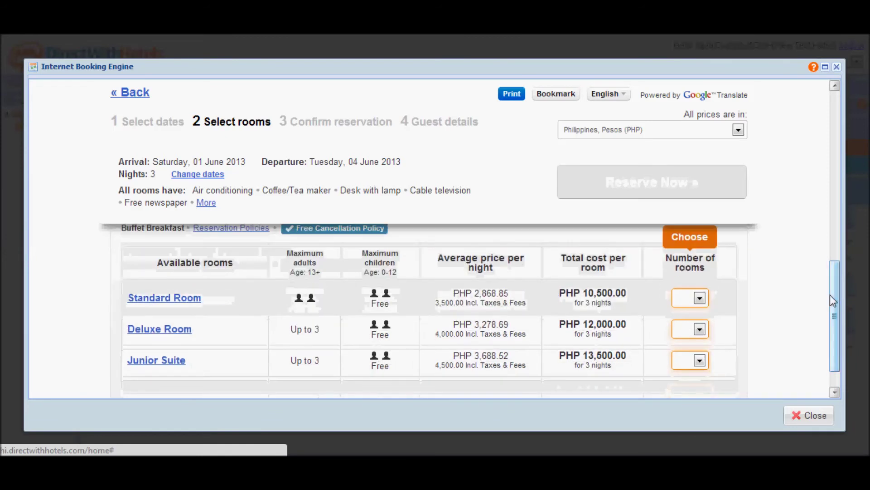
{"action": "left_click", "coordinate": [810, 416]}
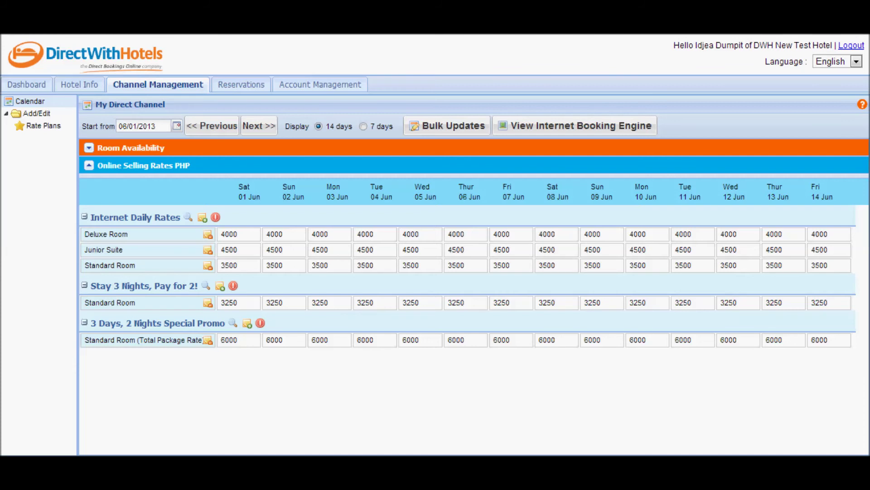
Begin a new bulk update that changes rates for a period, with a start date of 06/01/2013
{"action": "left_click", "coordinate": [458, 132]}
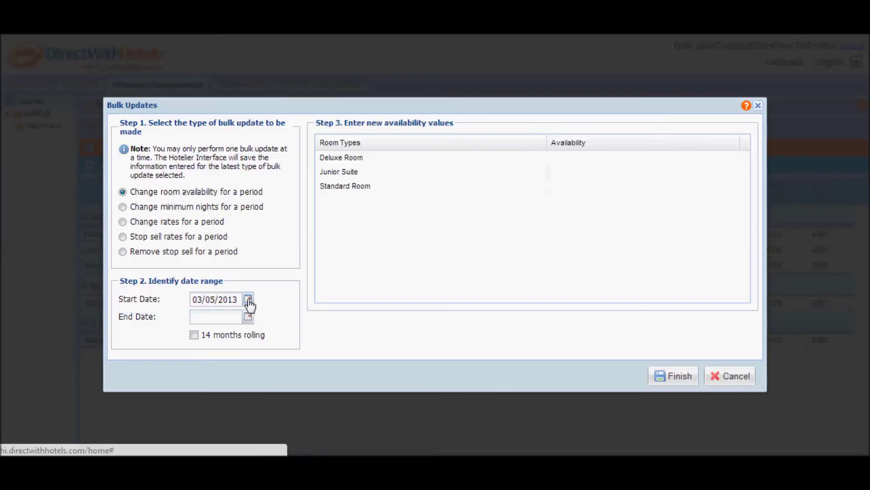
{"action": "left_click", "coordinate": [159, 223]}
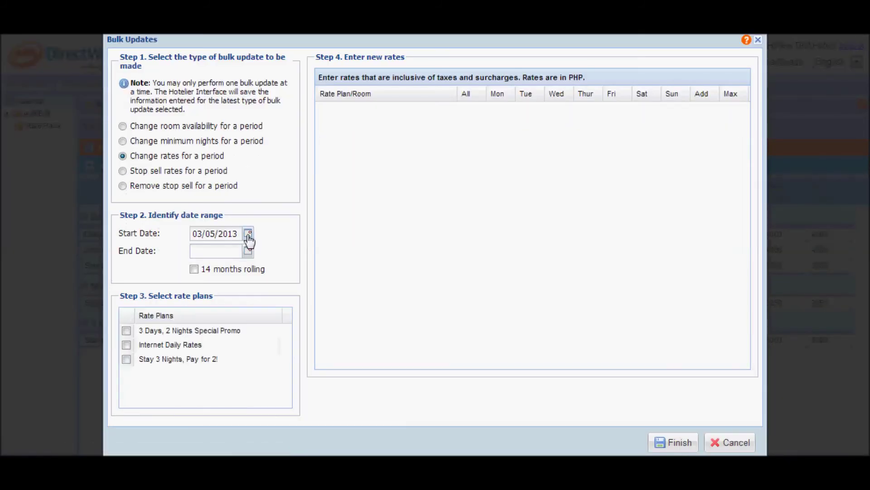
{"action": "left_click", "coordinate": [248, 234]}
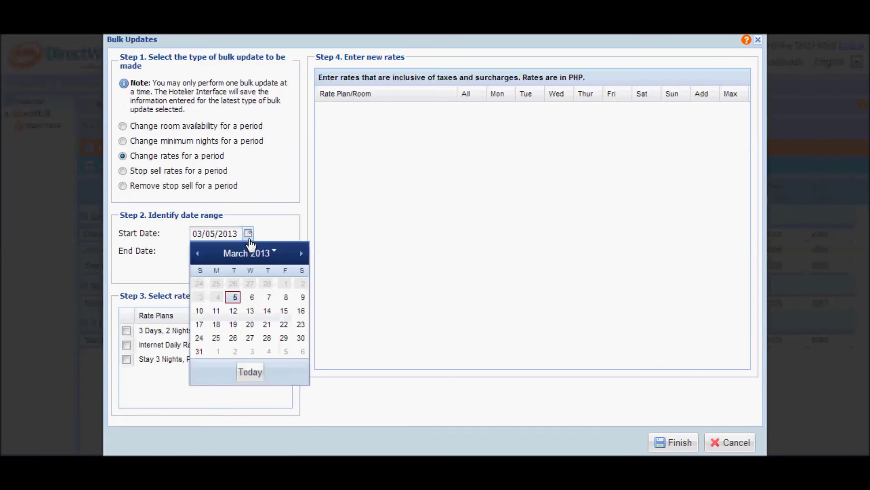
{"action": "left_click", "coordinate": [275, 255]}
{"action": "left_click", "coordinate": [204, 352]}
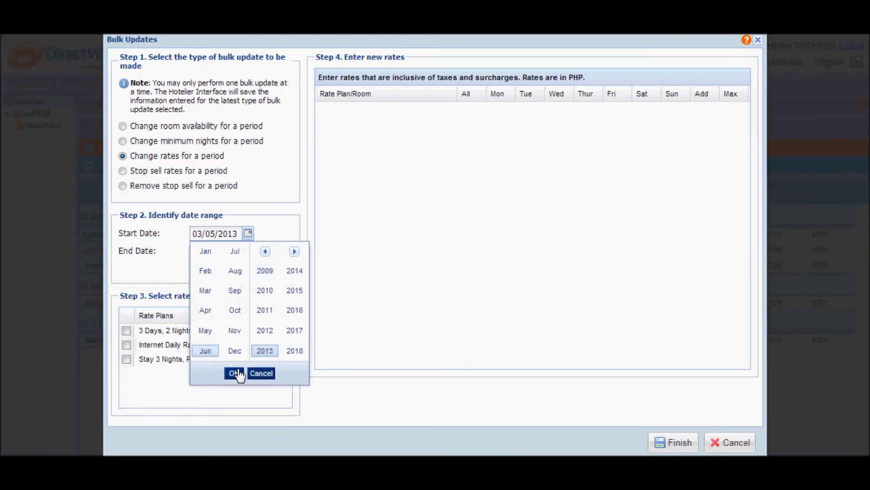
{"action": "left_click", "coordinate": [236, 373]}
{"action": "left_click", "coordinate": [297, 285]}
Set the bulk rate update's end date to 10/31/2013
{"action": "left_click", "coordinate": [248, 251]}
{"action": "left_click", "coordinate": [268, 271]}
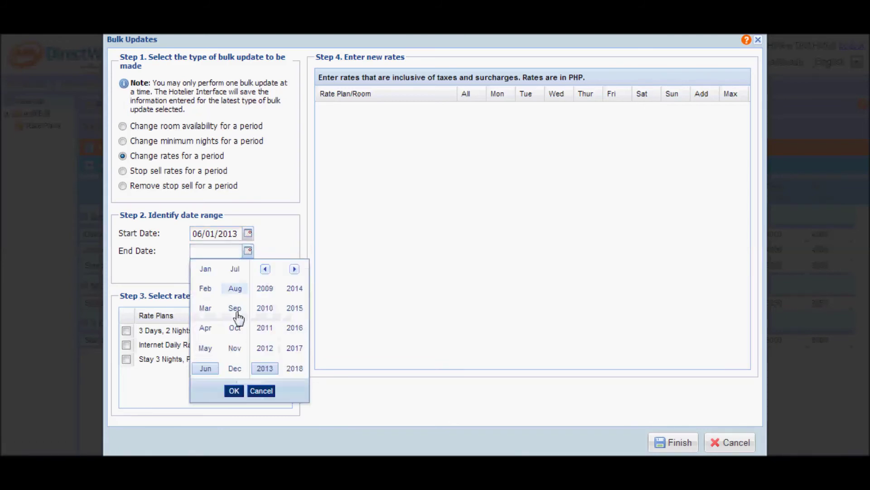
{"action": "left_click", "coordinate": [235, 328]}
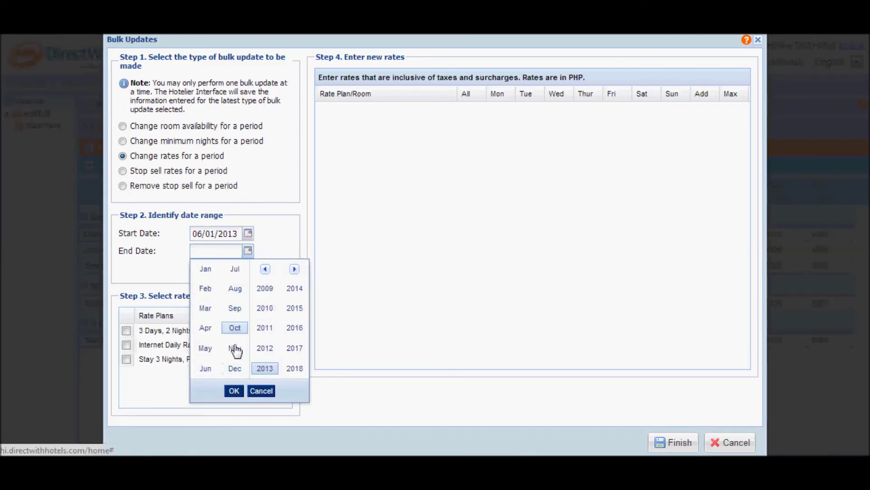
{"action": "left_click", "coordinate": [234, 390]}
{"action": "left_click", "coordinate": [267, 355]}
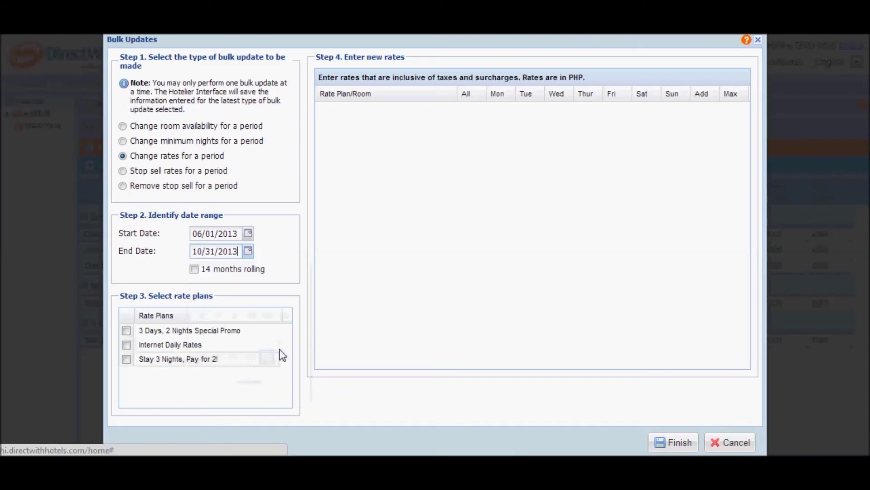
Include the Internet Daily Rates plan in the bulk update and set its Standard Room rate to 3000 for Friday and Saturday
{"action": "left_click", "coordinate": [126, 345]}
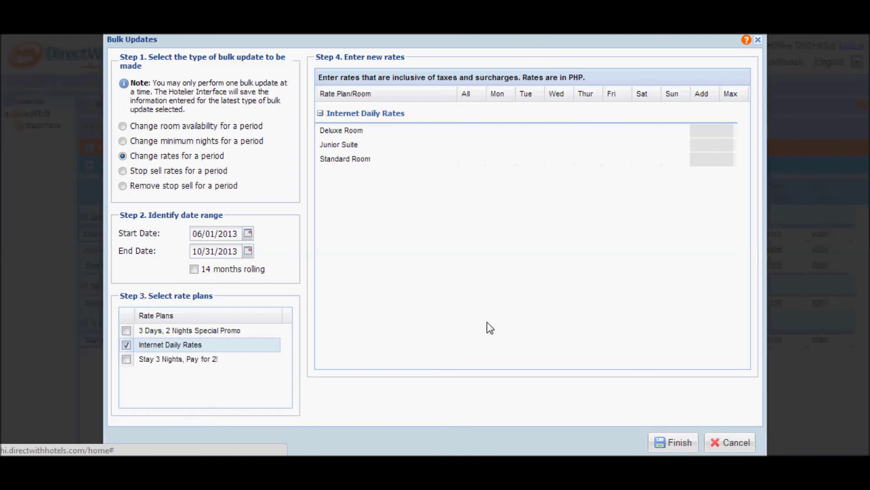
{"action": "left_click", "coordinate": [617, 159]}
{"action": "type", "text": "3000"}
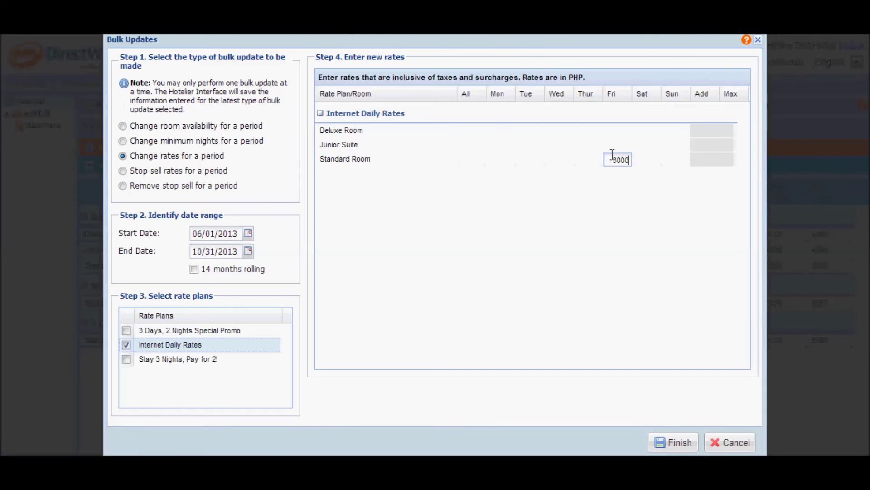
{"action": "left_click", "coordinate": [642, 161]}
{"action": "type", "text": "3000"}
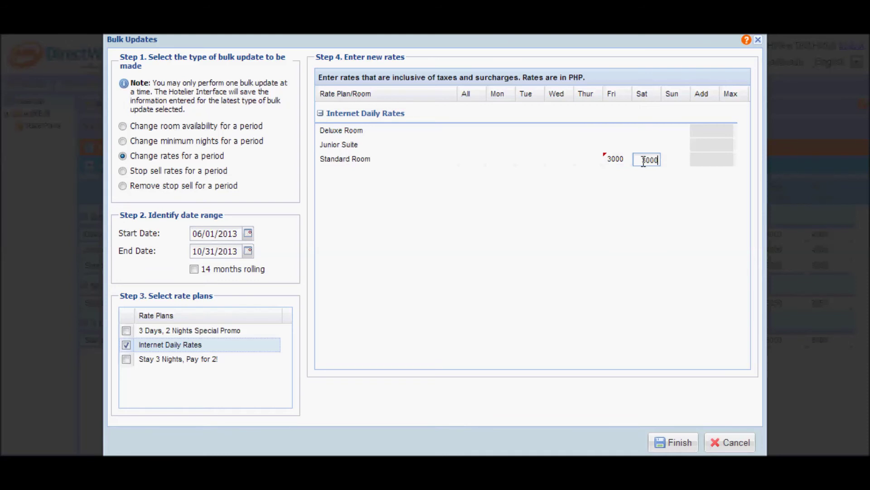
Set the Deluxe Room rate in Internet Daily Rates to 3500 for Friday and Saturday
{"action": "left_click", "coordinate": [622, 132]}
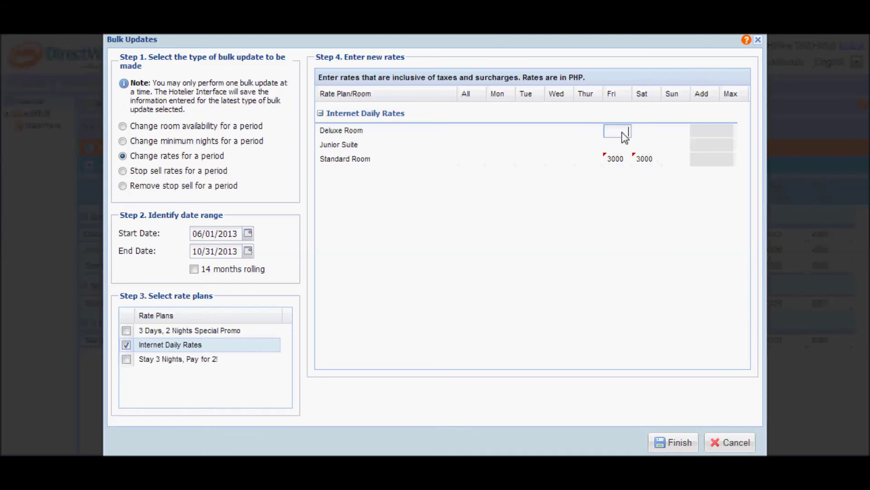
{"action": "type", "text": "3500"}
{"action": "key", "text": "Tab"}
{"action": "type", "text": "35"}
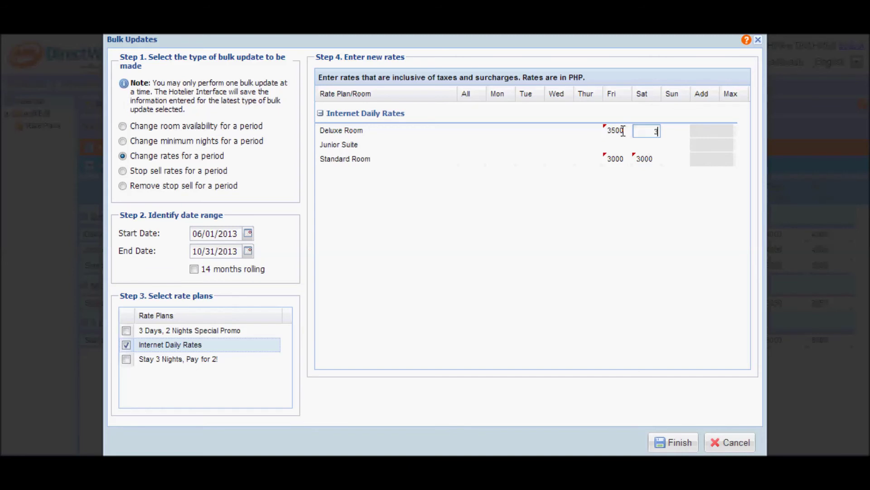
{"action": "type", "text": "00"}
Set the Junior Suite rate to 4000 for Friday and Saturday, then apply the bulk update, confirming the rates are inclusive
{"action": "left_click", "coordinate": [620, 146]}
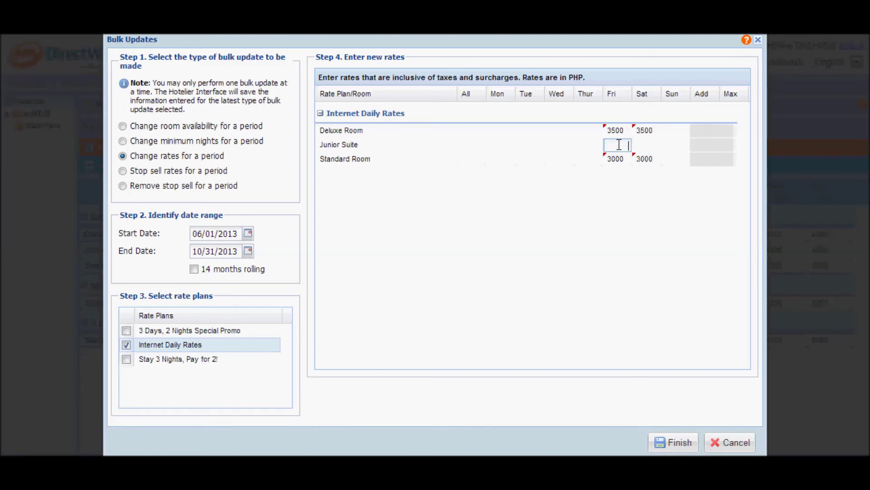
{"action": "type", "text": "4000"}
{"action": "key", "text": "Tab"}
{"action": "type", "text": "4000"}
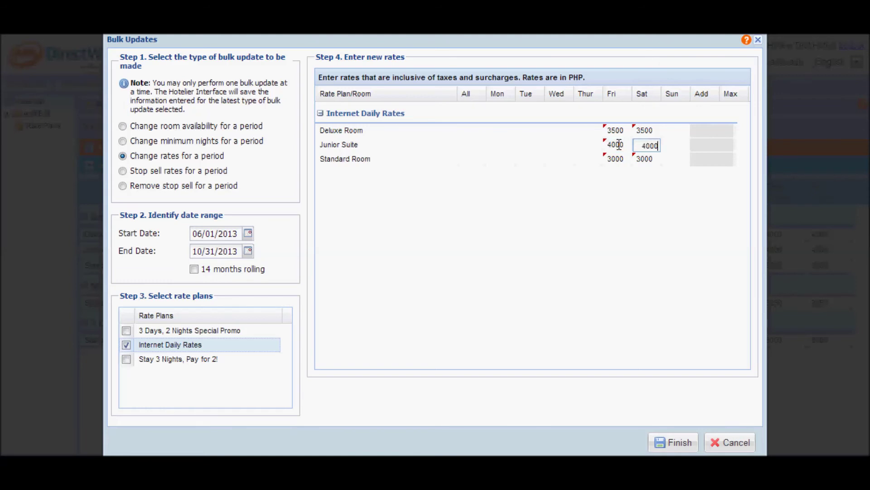
{"action": "left_click", "coordinate": [673, 316]}
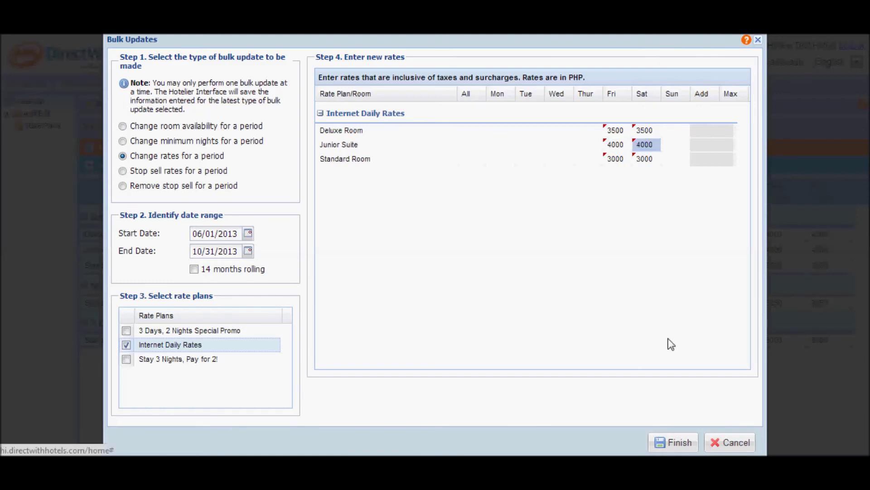
{"action": "left_click", "coordinate": [680, 443]}
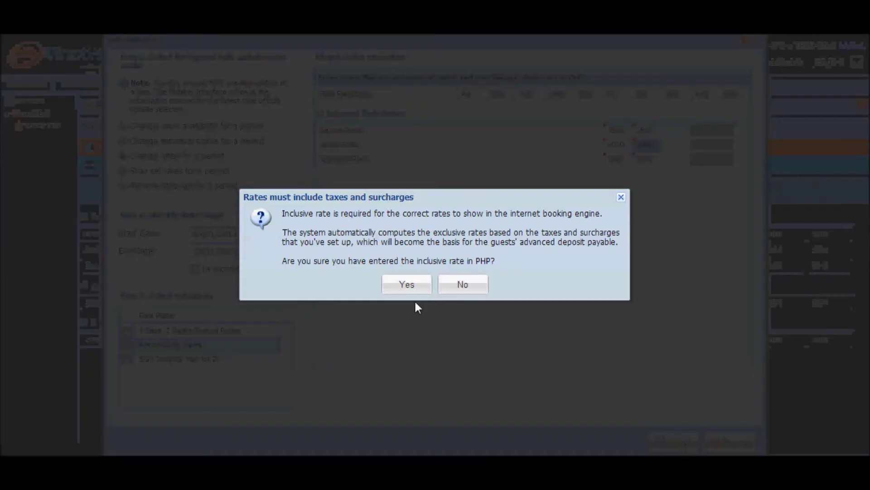
{"action": "left_click", "coordinate": [408, 286]}
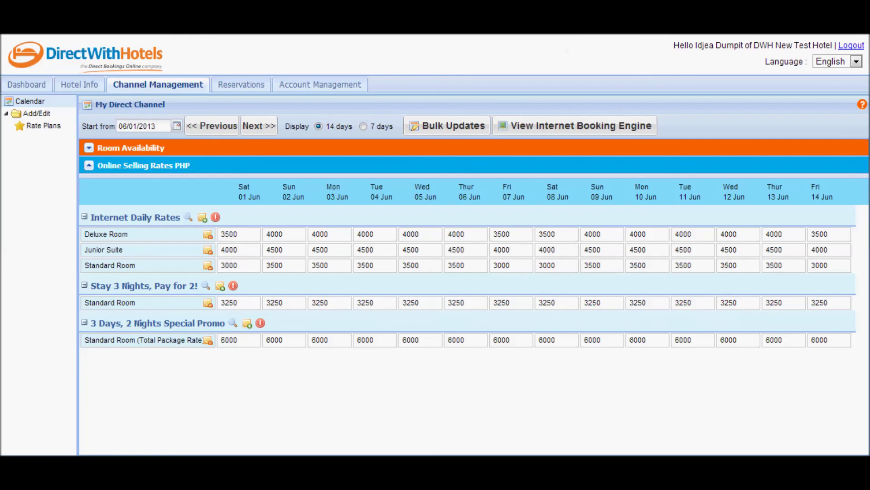
Begin a new bulk update that changes rates for a period, using the 14 months rolling date range
{"action": "left_click", "coordinate": [449, 131]}
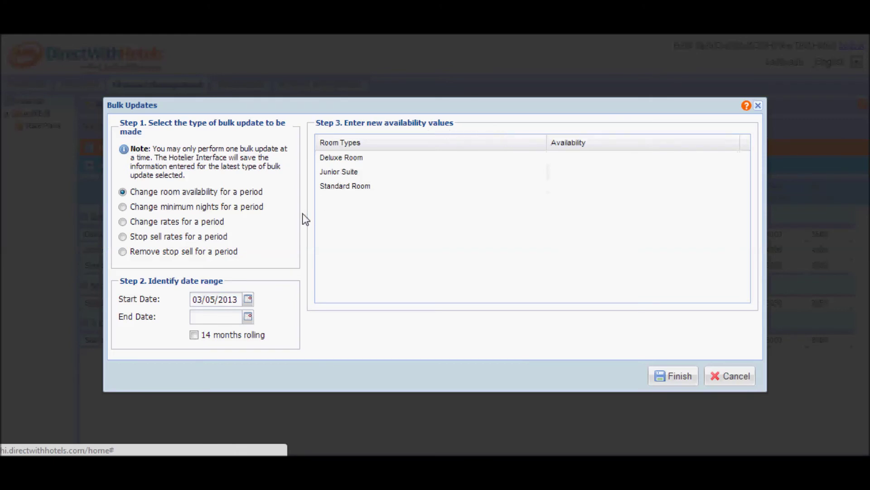
{"action": "left_click", "coordinate": [122, 222]}
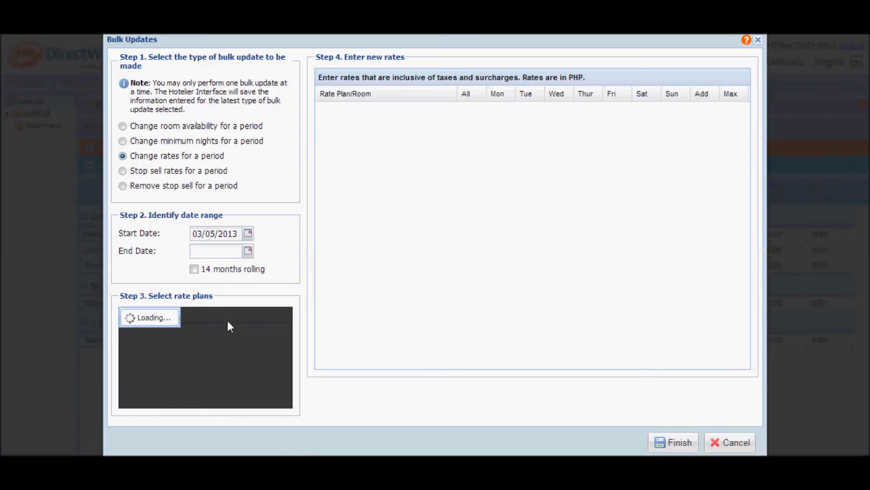
{"action": "left_click", "coordinate": [194, 270]}
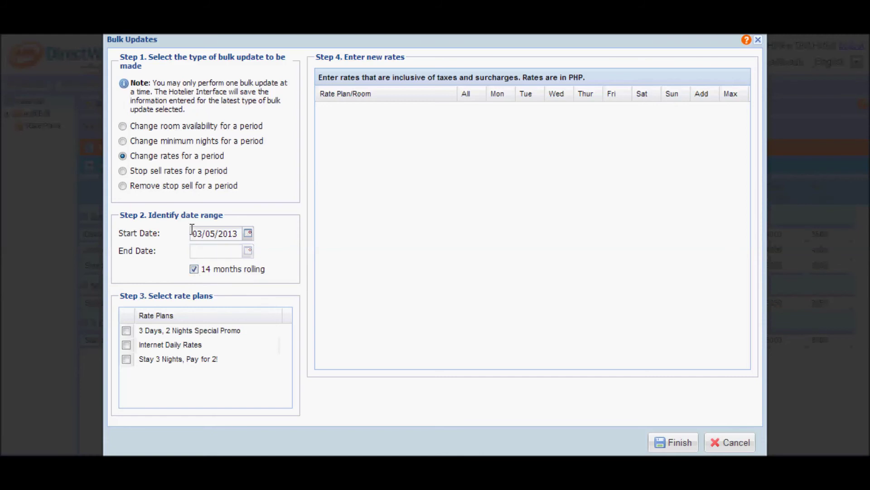
Set the Standard Room rate in Stay 3 Nights, Pay for 2! to 3250 for all days and apply the update as inclusive rates
{"action": "left_click", "coordinate": [127, 359]}
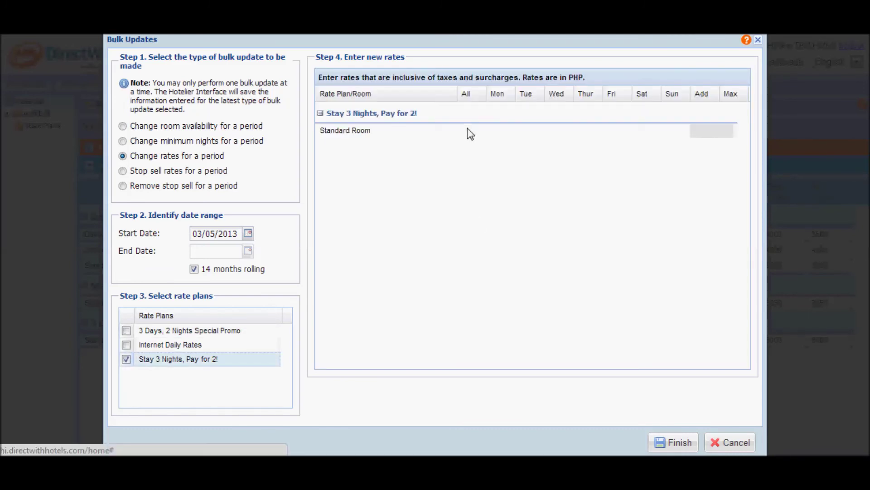
{"action": "left_click", "coordinate": [470, 132]}
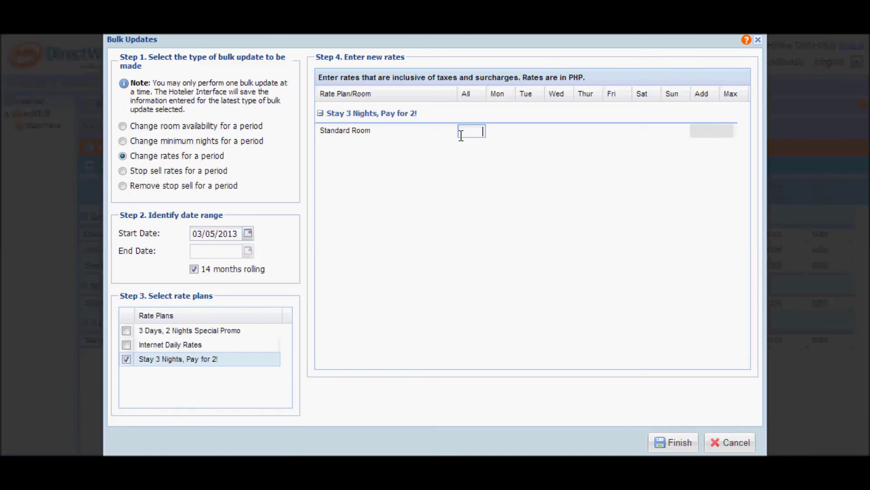
{"action": "type", "text": "3250"}
{"action": "key", "text": "Return"}
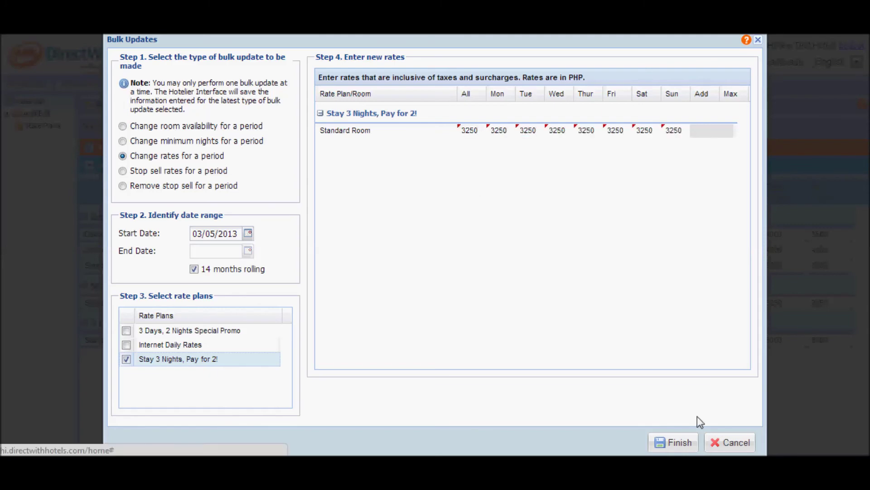
{"action": "left_click", "coordinate": [675, 442]}
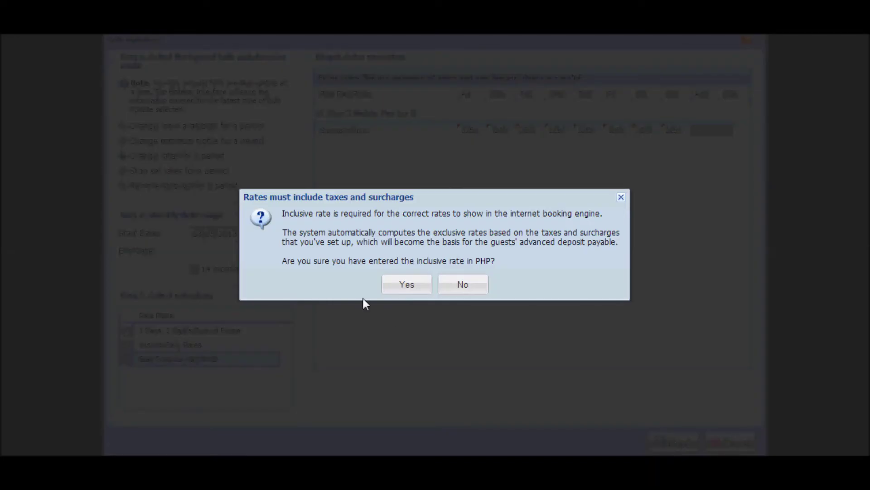
{"action": "left_click", "coordinate": [407, 285]}
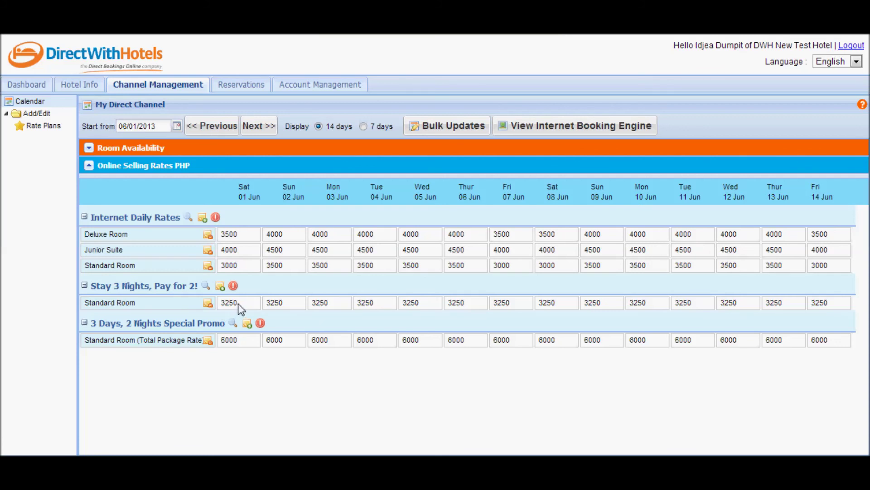
Display the rates calendar starting from 05/01/2014 to check the rolling update
{"action": "left_click", "coordinate": [177, 126]}
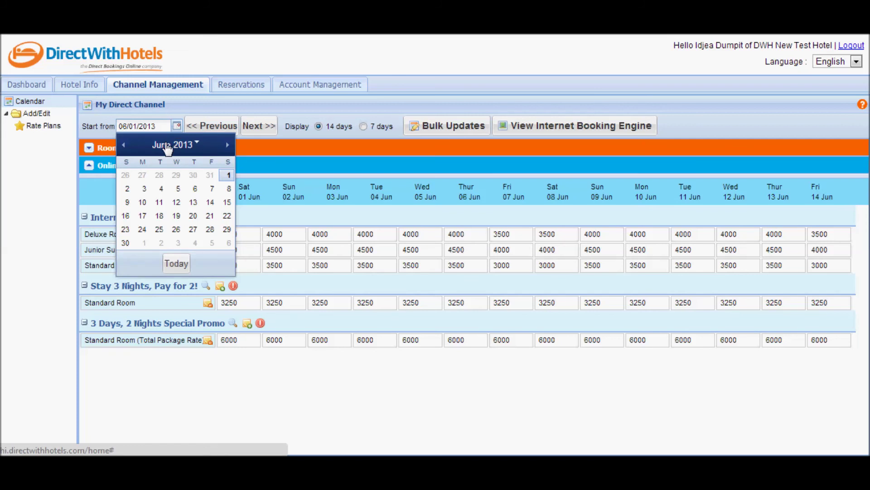
{"action": "left_click", "coordinate": [166, 145]}
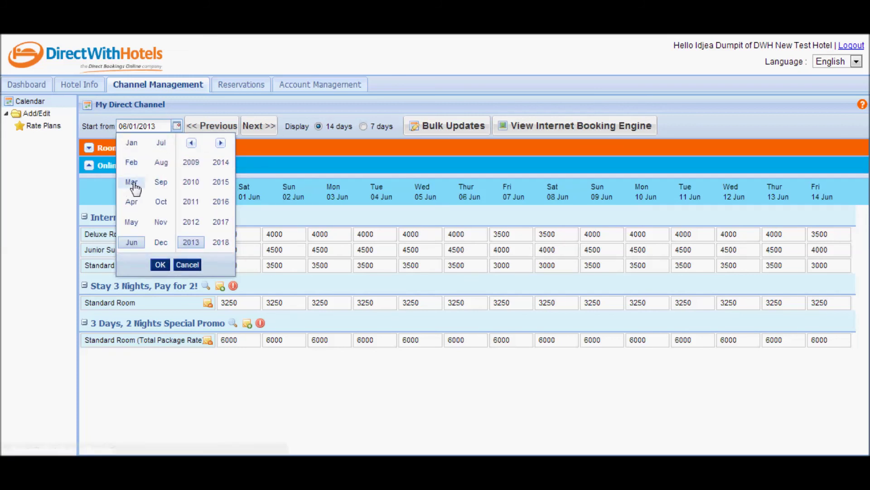
{"action": "left_click", "coordinate": [131, 222]}
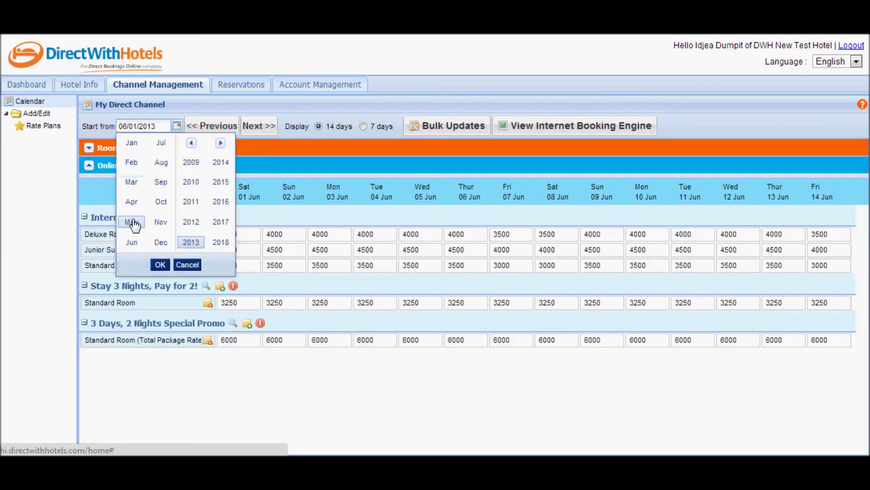
{"action": "left_click", "coordinate": [221, 162]}
{"action": "left_click", "coordinate": [159, 264]}
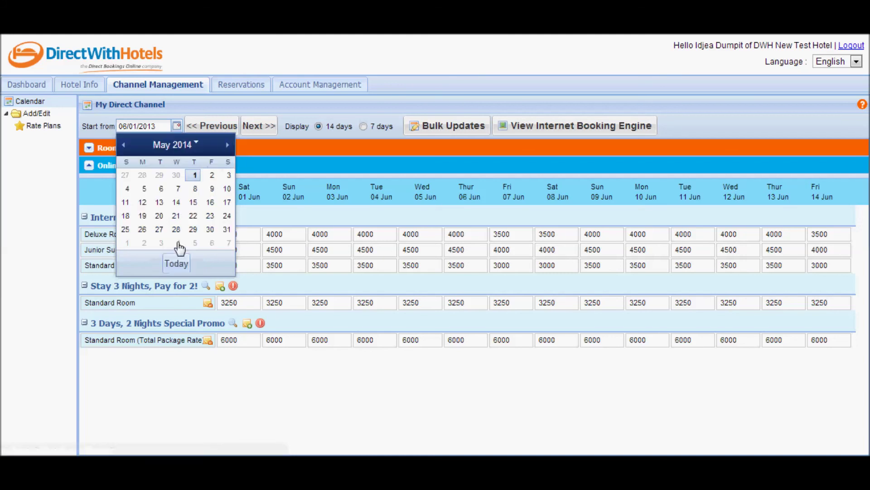
{"action": "left_click", "coordinate": [194, 175]}
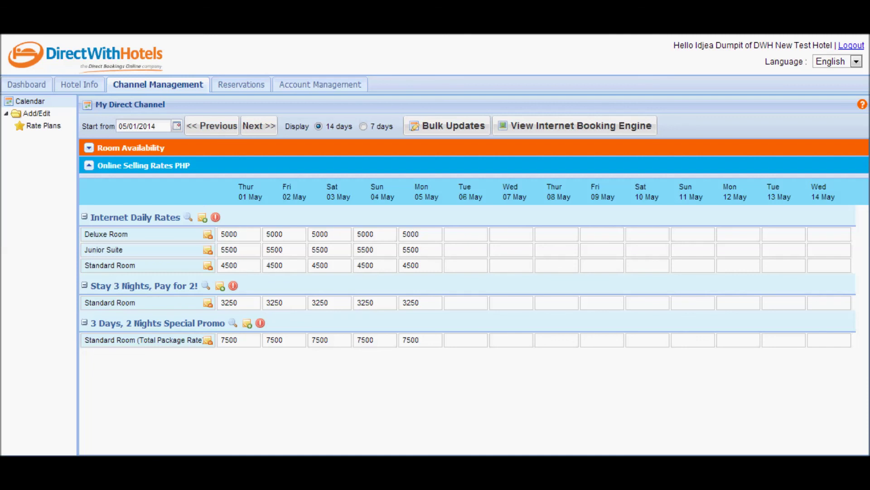
Read the calendar's context help on updating online selling rates, then close it
{"action": "left_click", "coordinate": [862, 104]}
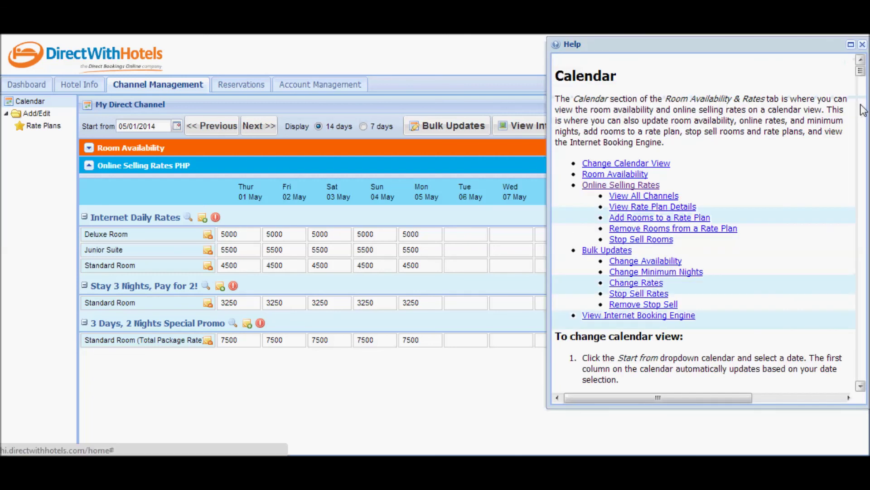
{"action": "left_click", "coordinate": [634, 186]}
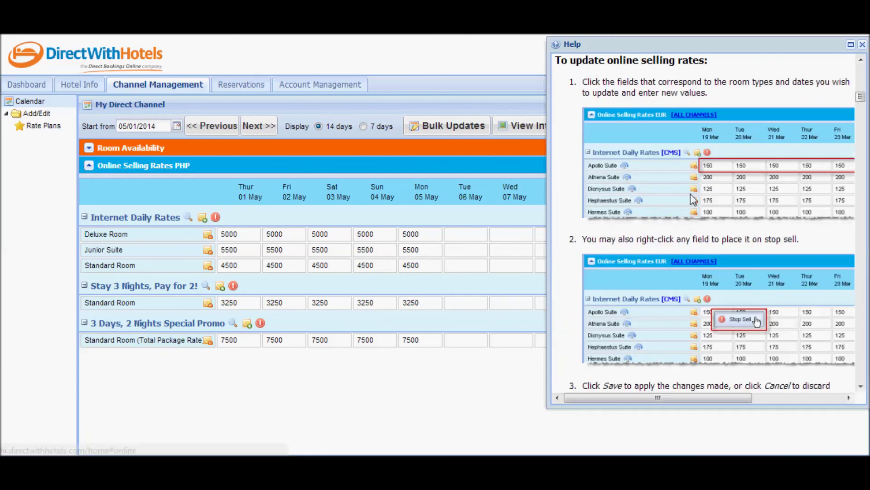
{"action": "scroll", "coordinate": [670, 195], "scroll_direction": "down", "scroll_amount": 10}
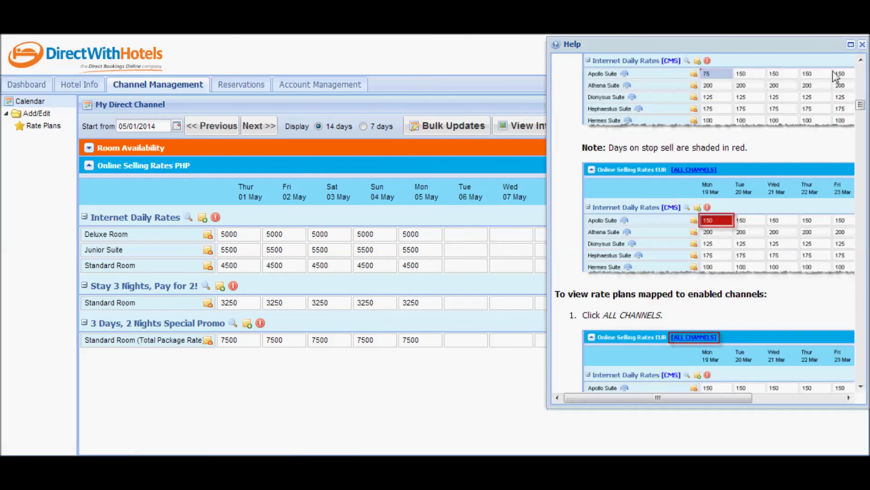
{"action": "left_click", "coordinate": [862, 45]}
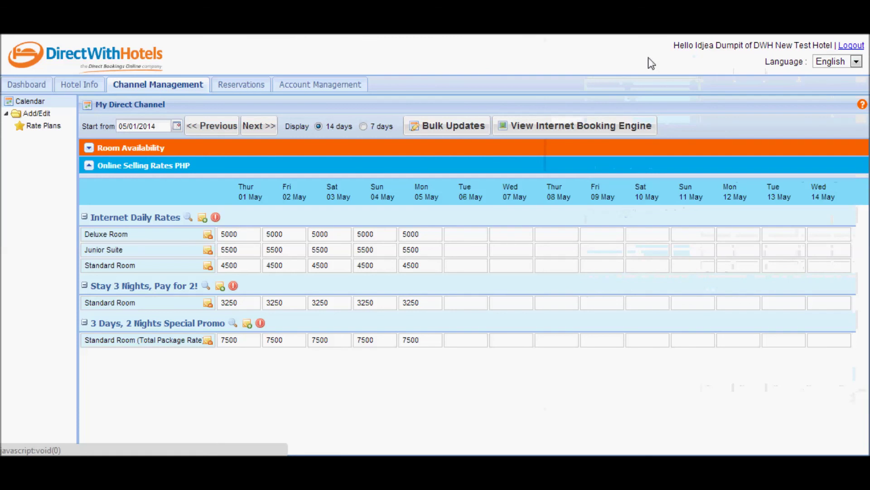
Look up the online selling rates instructions in the Calendar topic of the Account Management help
{"action": "left_click", "coordinate": [327, 90]}
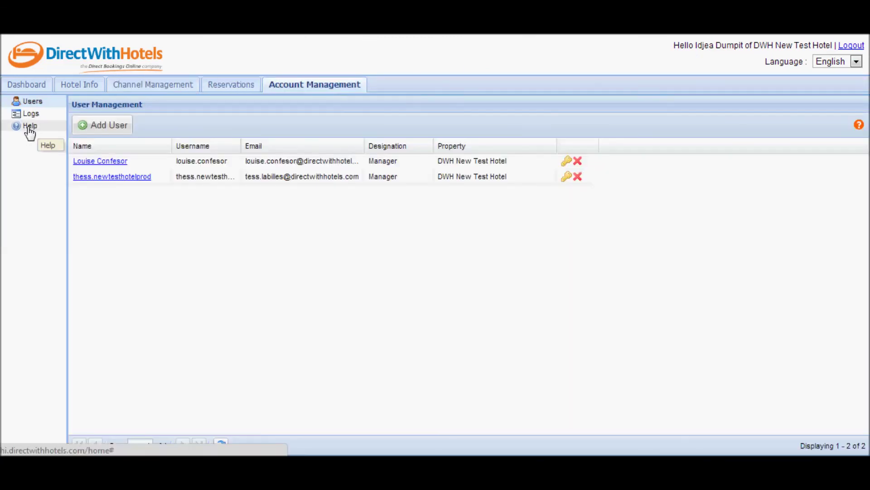
{"action": "left_click", "coordinate": [28, 128]}
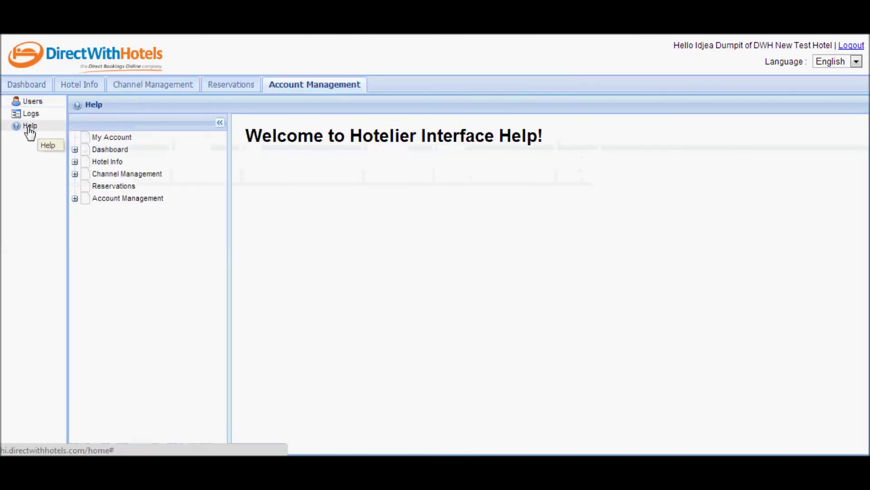
{"action": "left_click", "coordinate": [74, 174]}
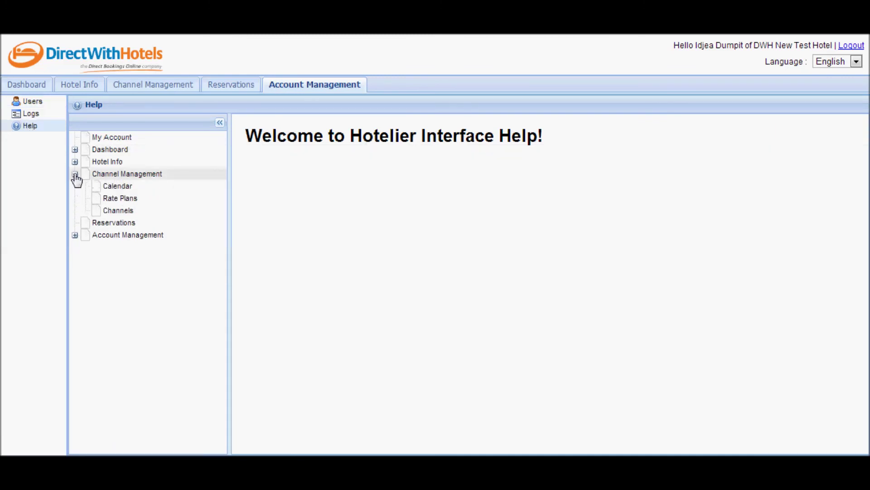
{"action": "left_click", "coordinate": [111, 188]}
{"action": "left_click", "coordinate": [336, 226]}
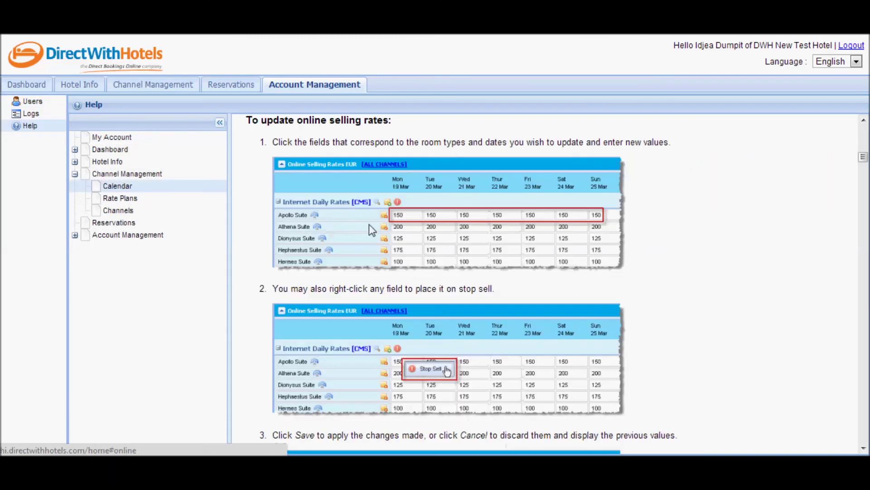
{"action": "scroll", "coordinate": [448, 209], "scroll_direction": "down", "scroll_amount": 6}
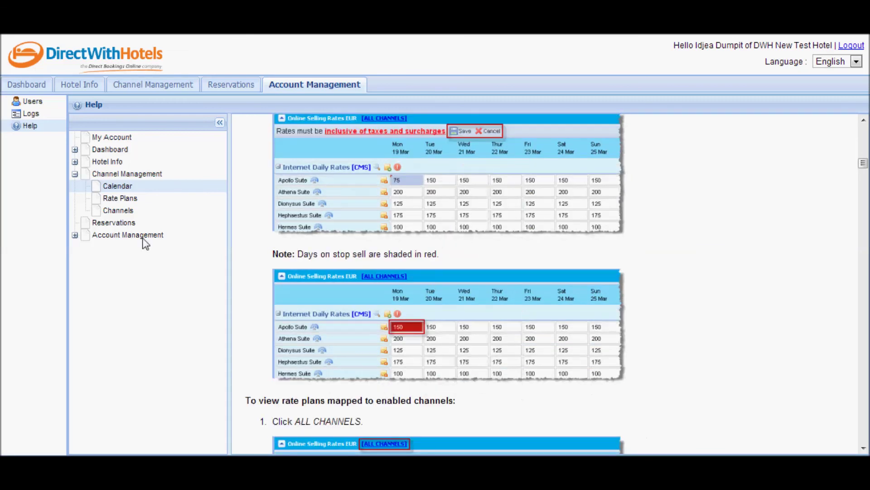
Open a DirectWithHotels contact request from the dashboard and set the support needed to Hotelier Interface
{"action": "left_click", "coordinate": [27, 84]}
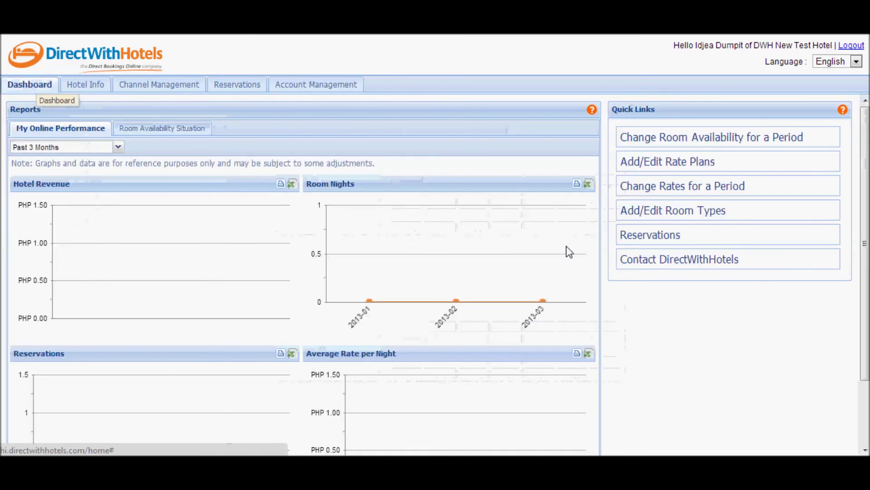
{"action": "left_click", "coordinate": [663, 262]}
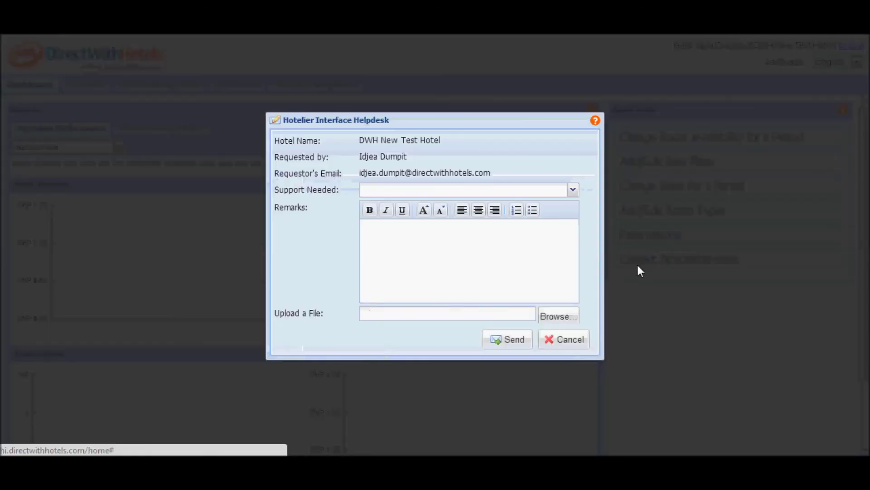
{"action": "left_click", "coordinate": [451, 194]}
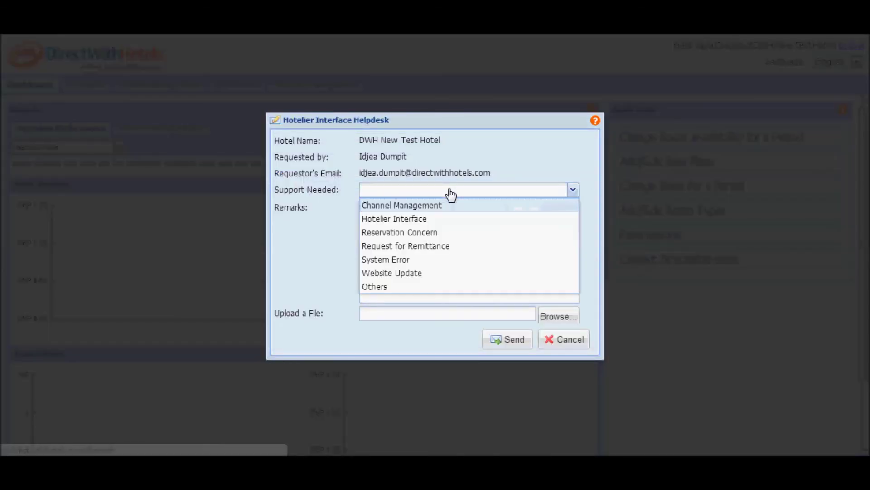
{"action": "left_click", "coordinate": [399, 219]}
Enter "state your concern" as the remarks of the helpdesk request
{"action": "left_click", "coordinate": [426, 253]}
{"action": "type", "text": "stat"}
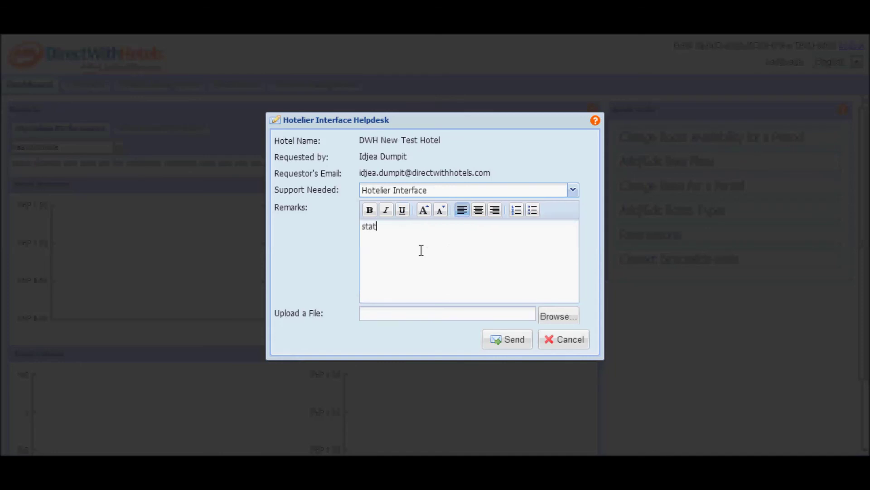
{"action": "type", "text": "e your c"}
{"action": "key", "text": "BackSpace"}
{"action": "key", "text": "BackSpace"}
{"action": "type", "text": "r concern"}
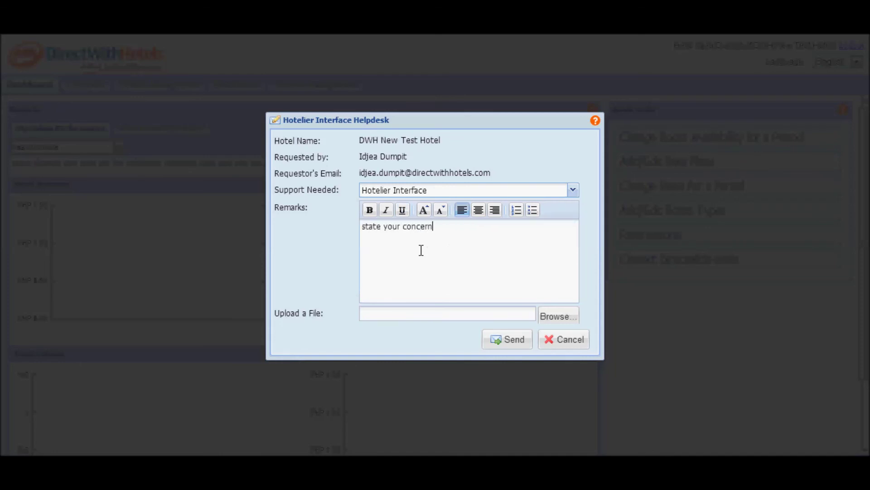